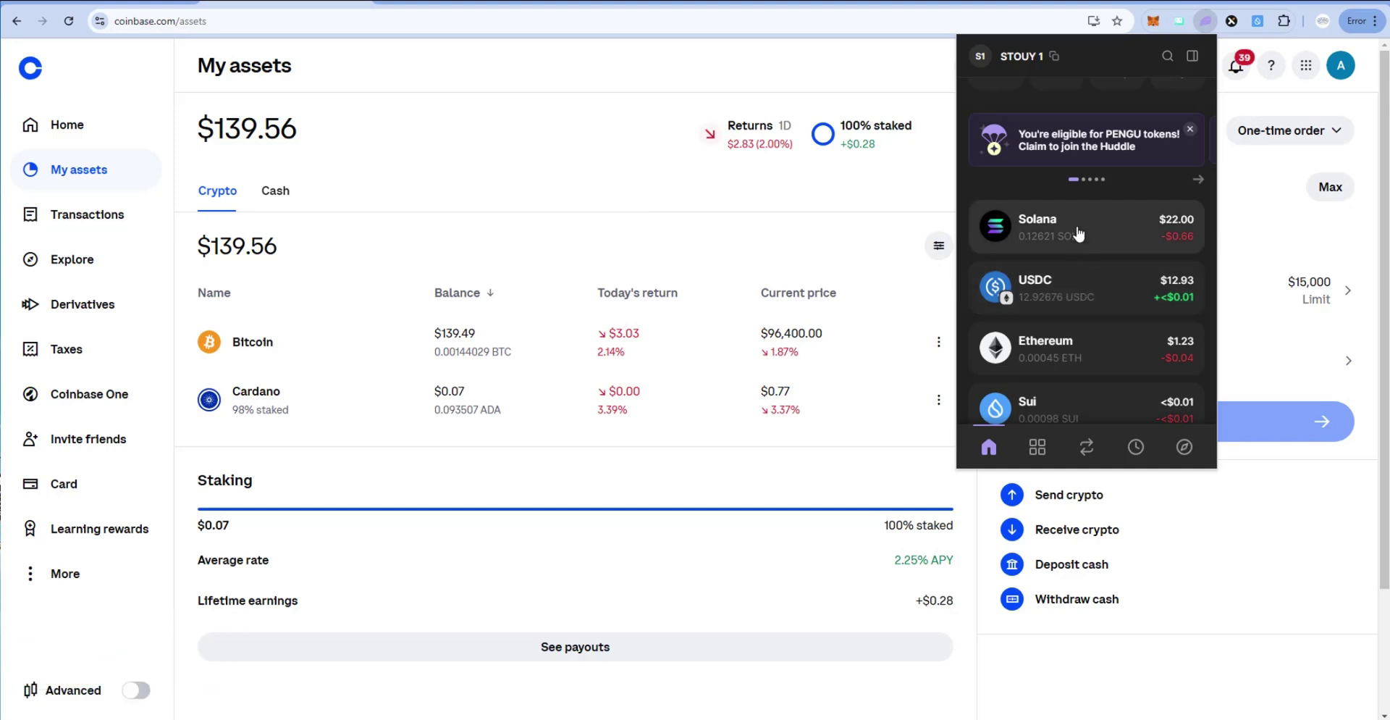
Step: Review Phantom's 12.92676 USDC details, confirming the token is on the Ethereum network
left_click(1070, 299)
scroll(1074, 286, "down", 5)
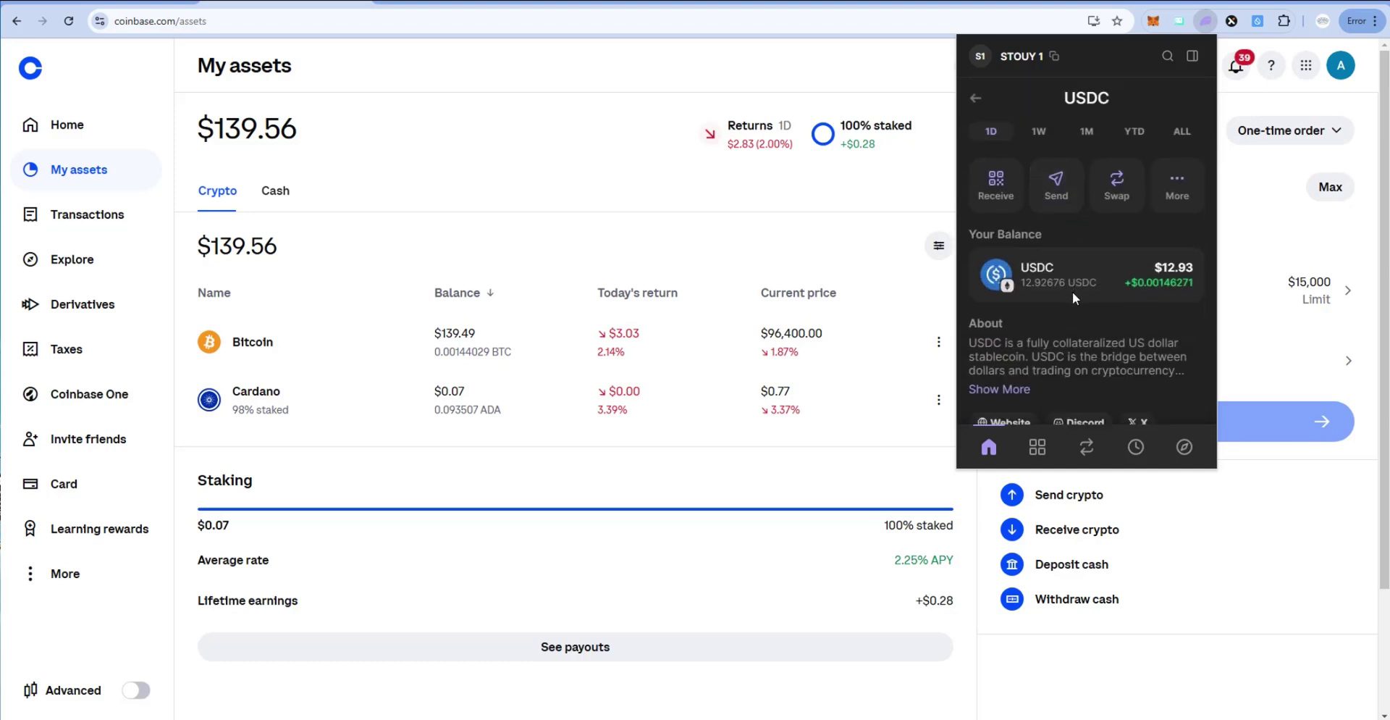
scroll(1073, 297, "down", 3)
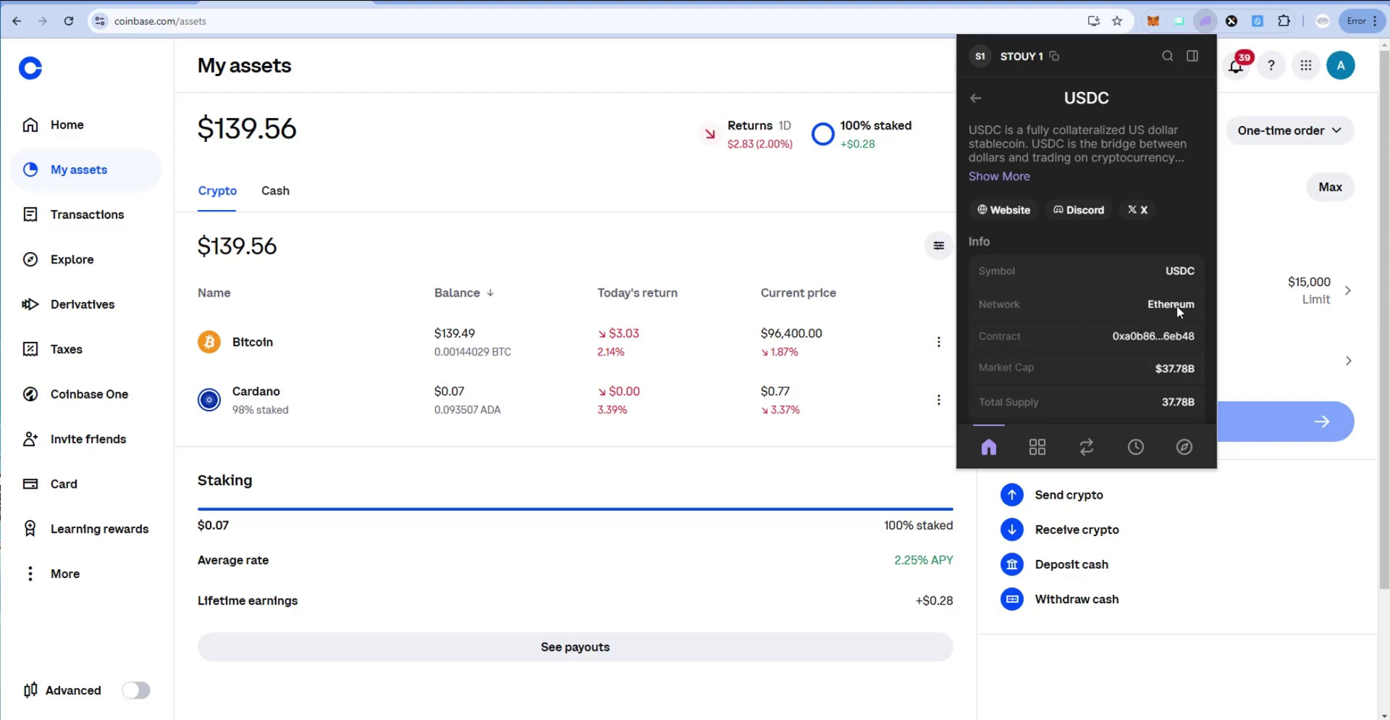
left_click(977, 101)
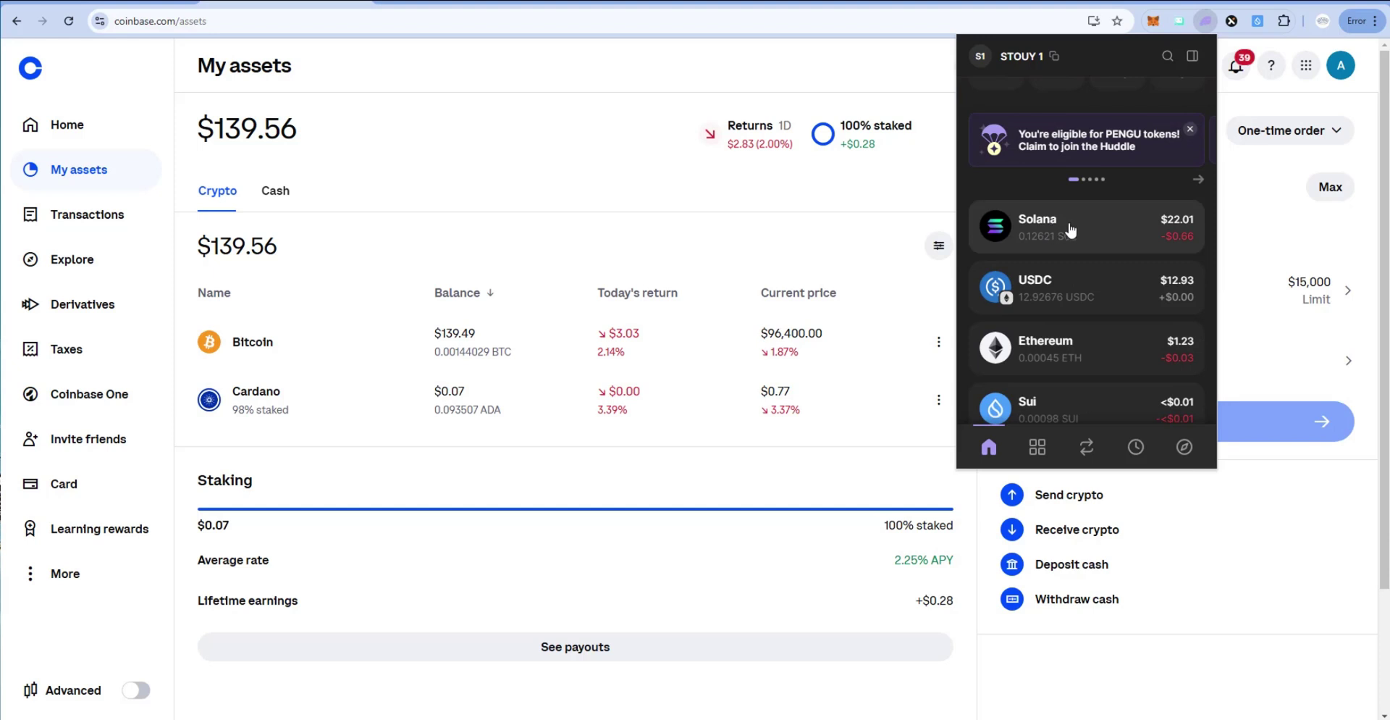
left_click(1098, 300)
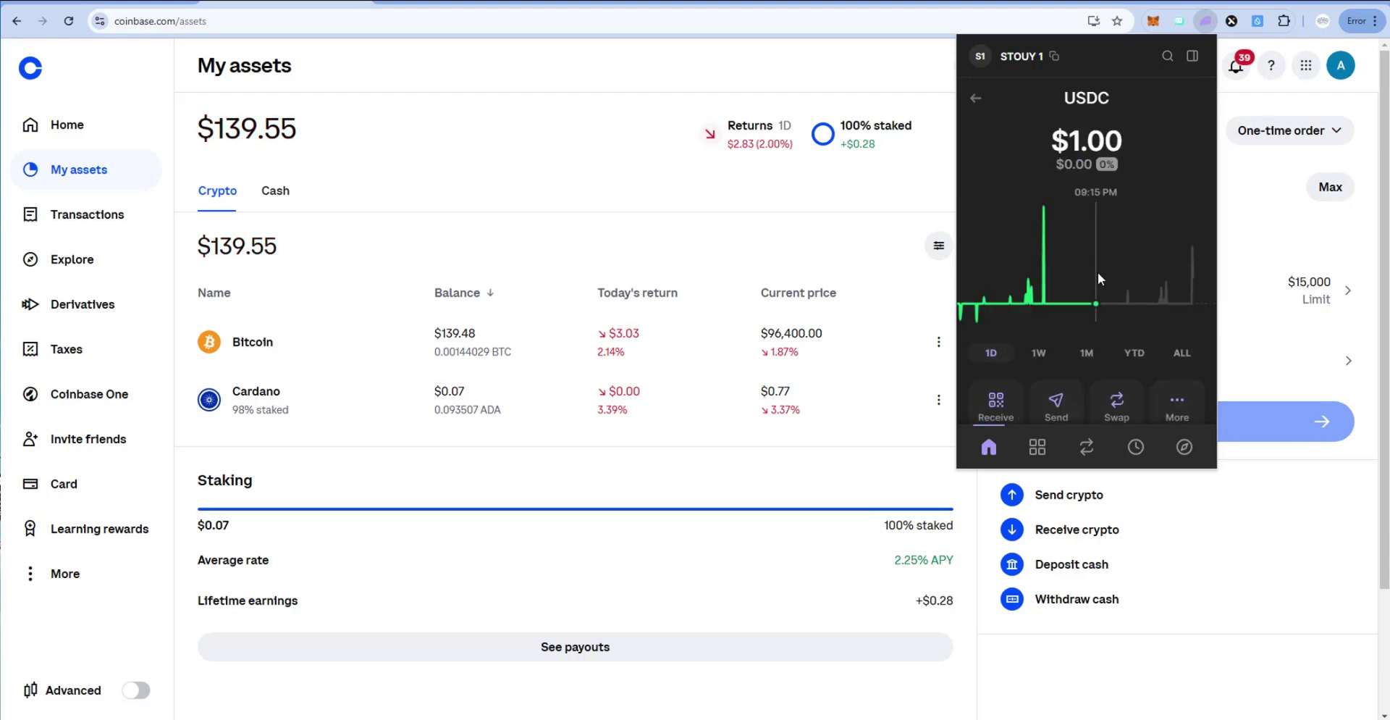
scroll(1079, 289, "down", 3)
scroll(1079, 289, "down", 1)
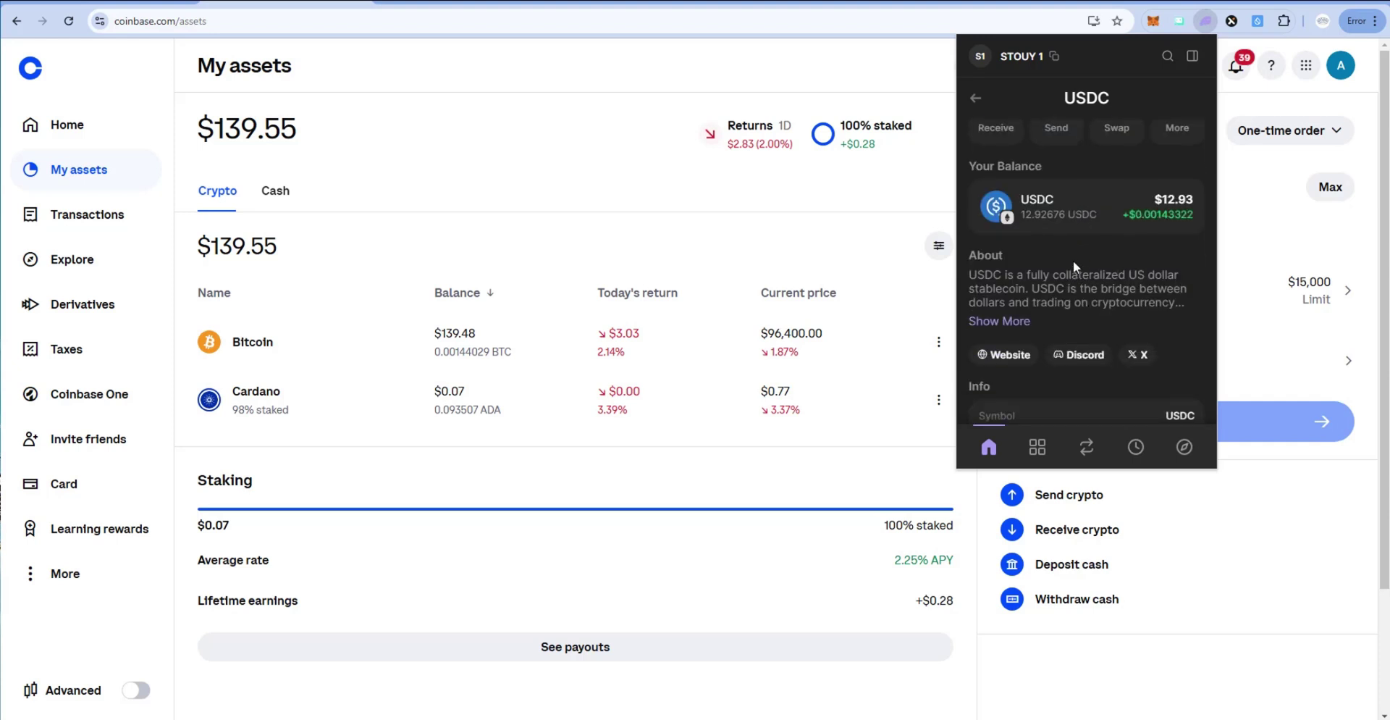
scroll(1073, 259, "down", 4)
scroll(1118, 292, "up", 4)
scroll(1088, 224, "down", 2)
scroll(1091, 248, "up", 3)
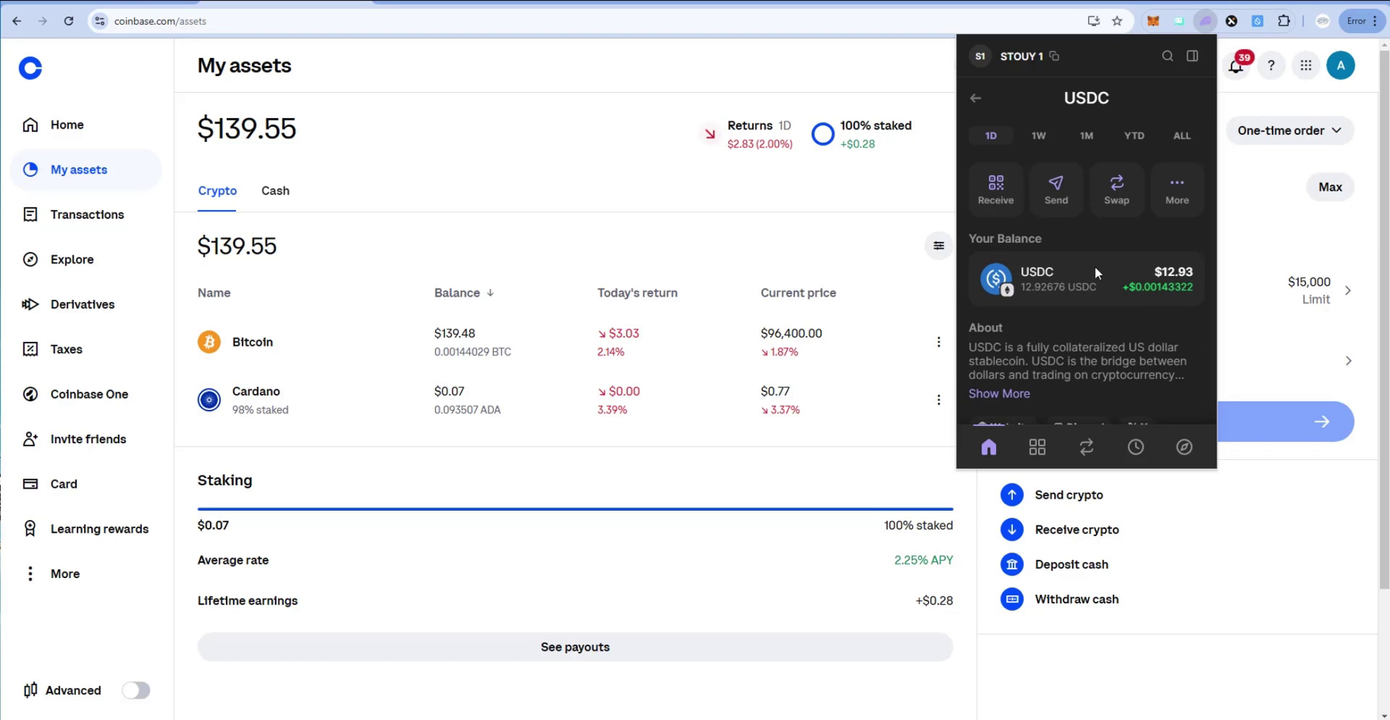
scroll(1101, 290, "down", 4)
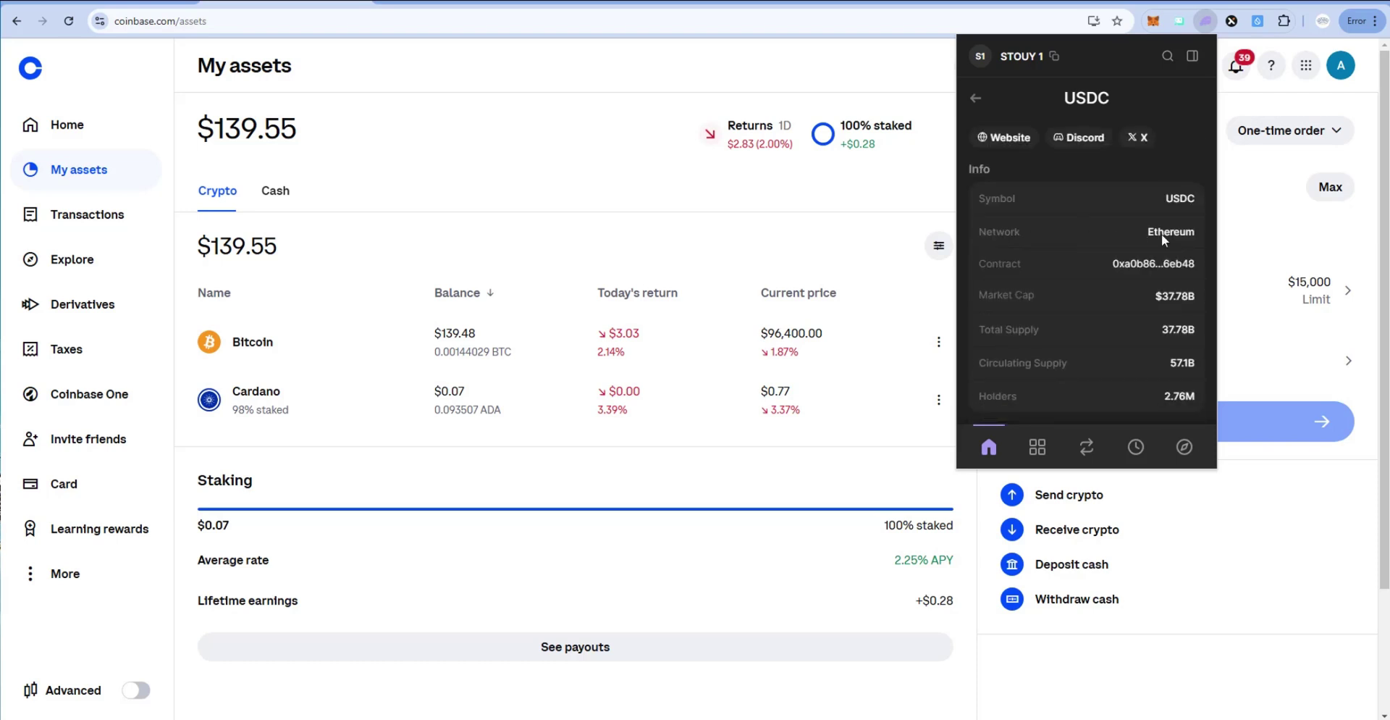
Step: Start receiving USDC in Coinbase and note the Ethereum network on the deposit screen
left_click(603, 164)
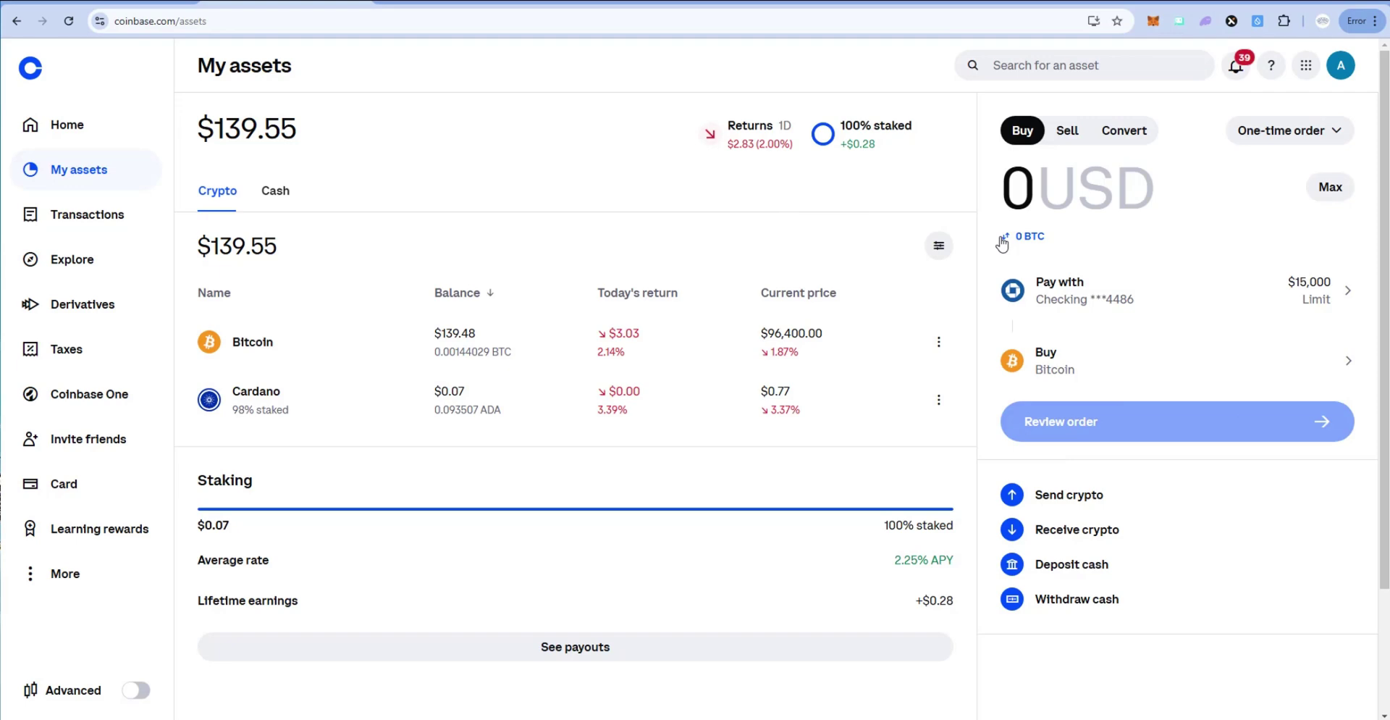
left_click(1076, 536)
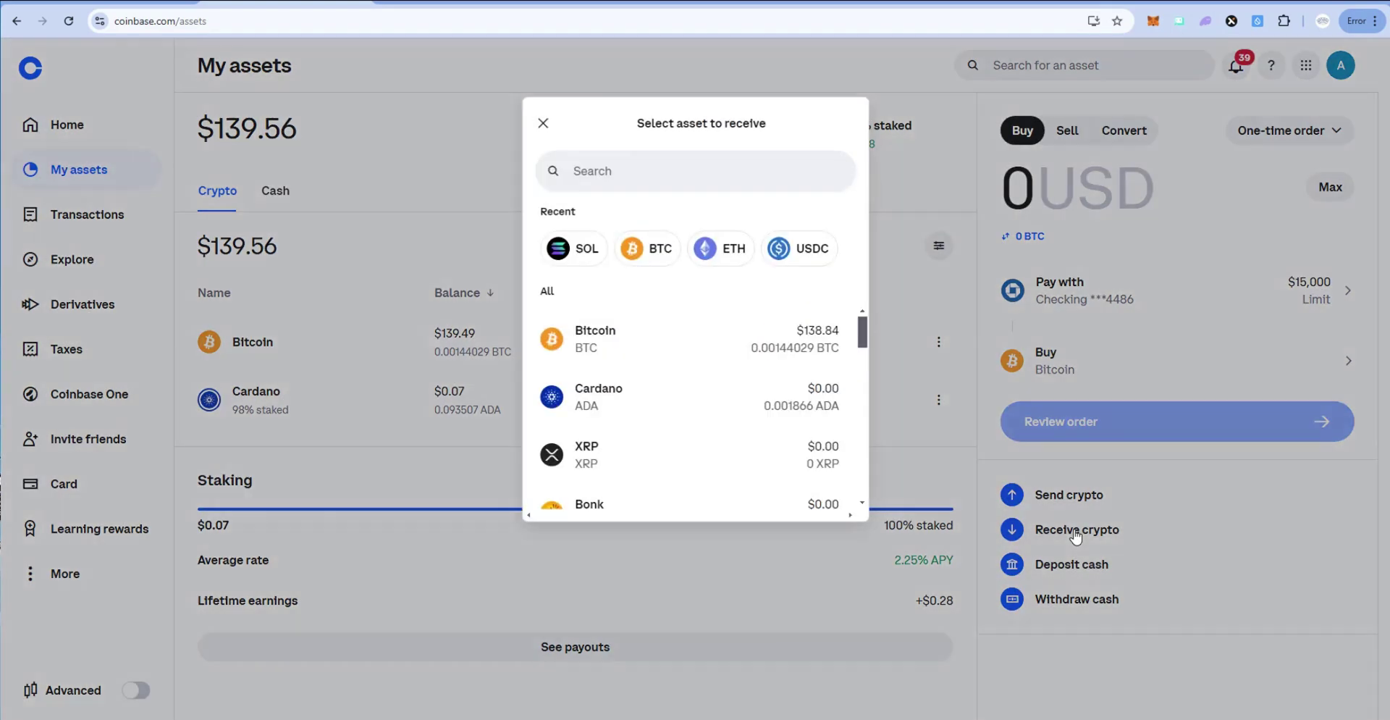
left_click(808, 260)
triple_click(670, 162)
left_click(670, 162)
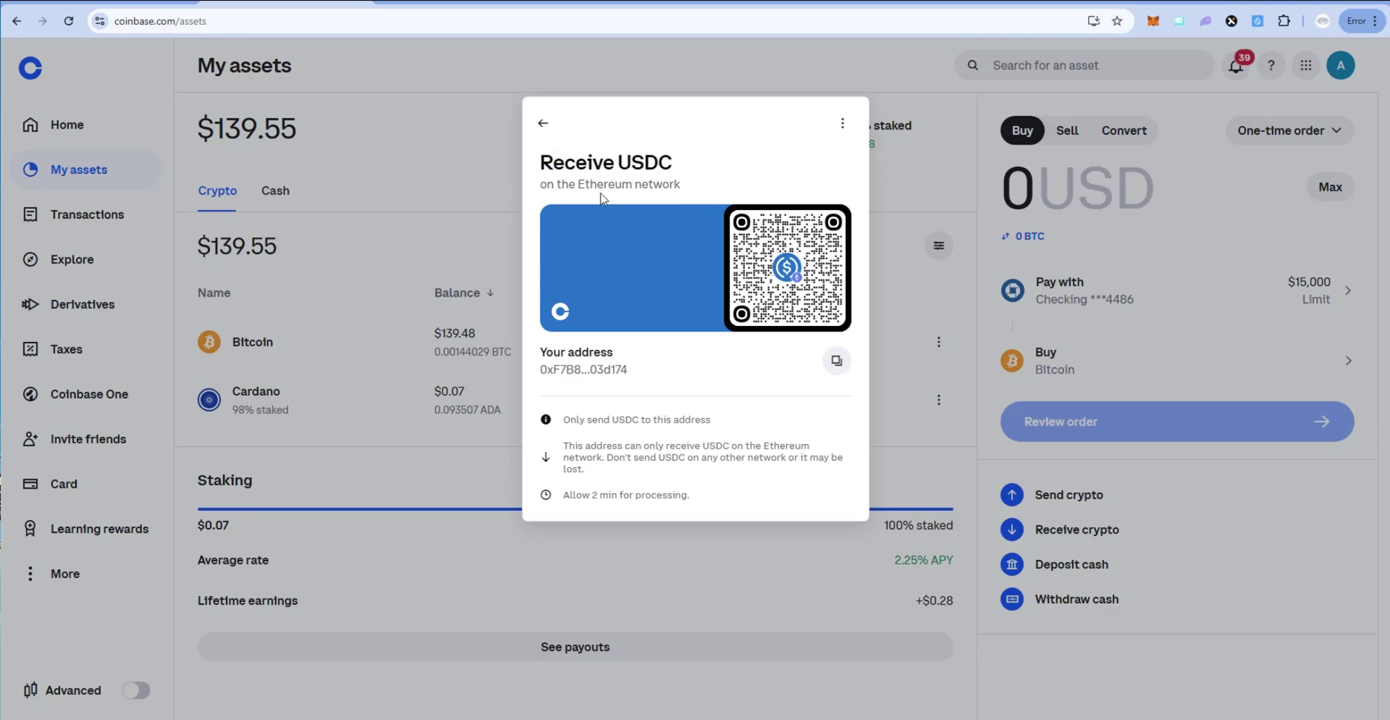
left_click_drag(579, 184, 676, 184)
left_click(623, 168)
Step: Copy the Ethereum USDC deposit address to the clipboard
left_click(838, 366)
left_click(837, 363)
left_click(1206, 26)
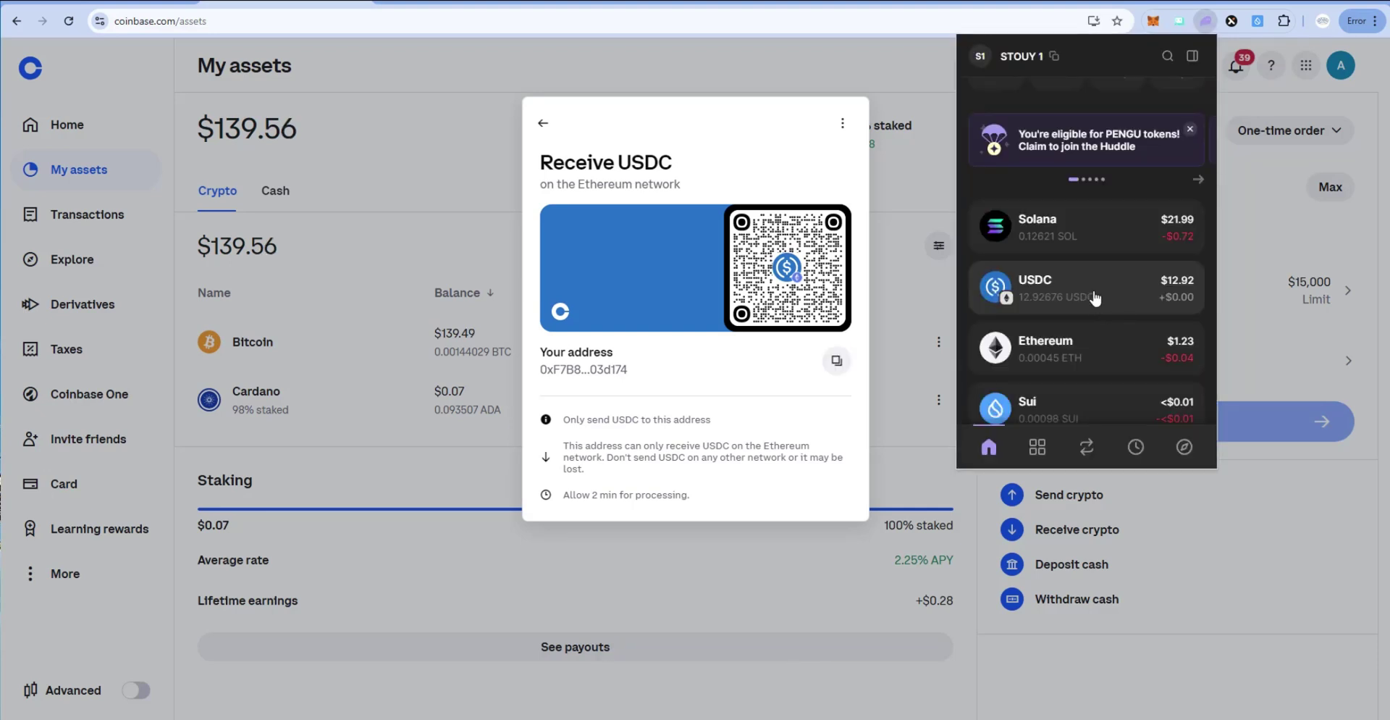
Step: Send the full 12.926761 USDC to the pasted Coinbase address and confirm success on Etherscan
left_click(1095, 296)
scroll(1080, 212, "down", 2)
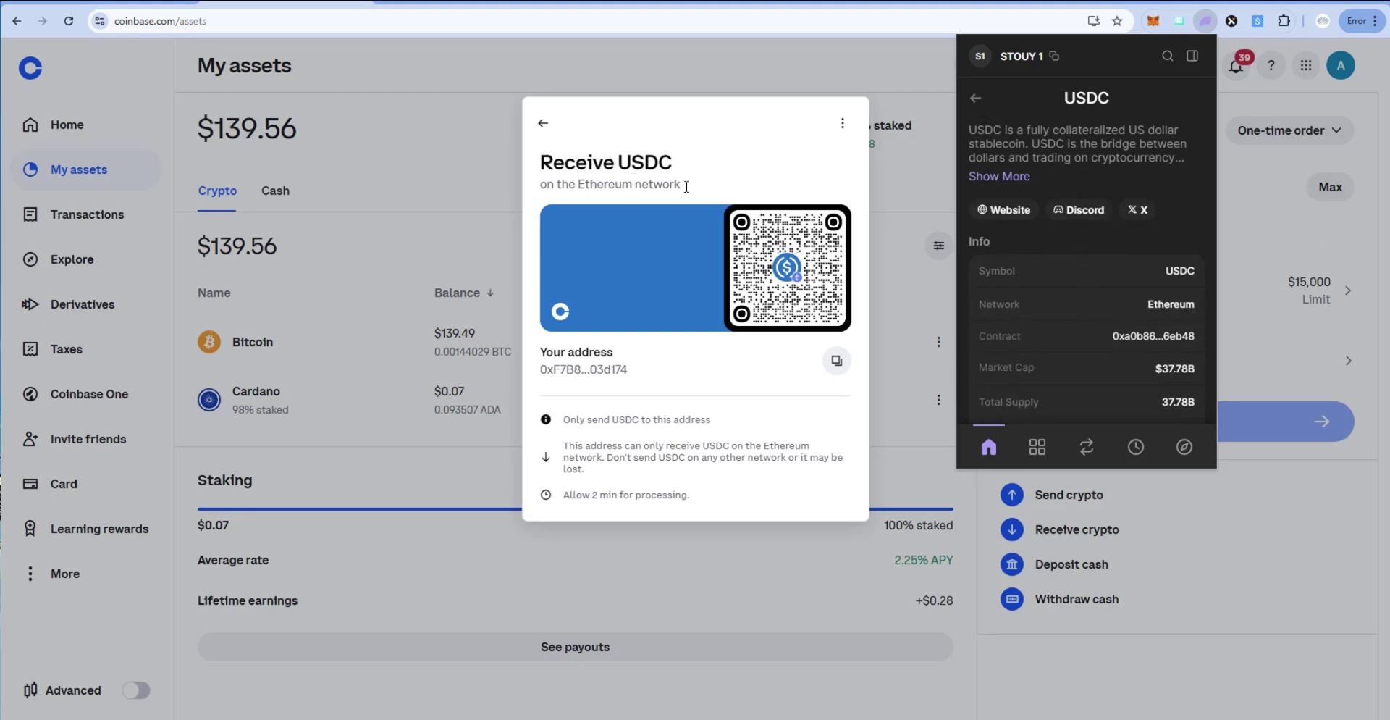
scroll(1024, 303, "up", 3)
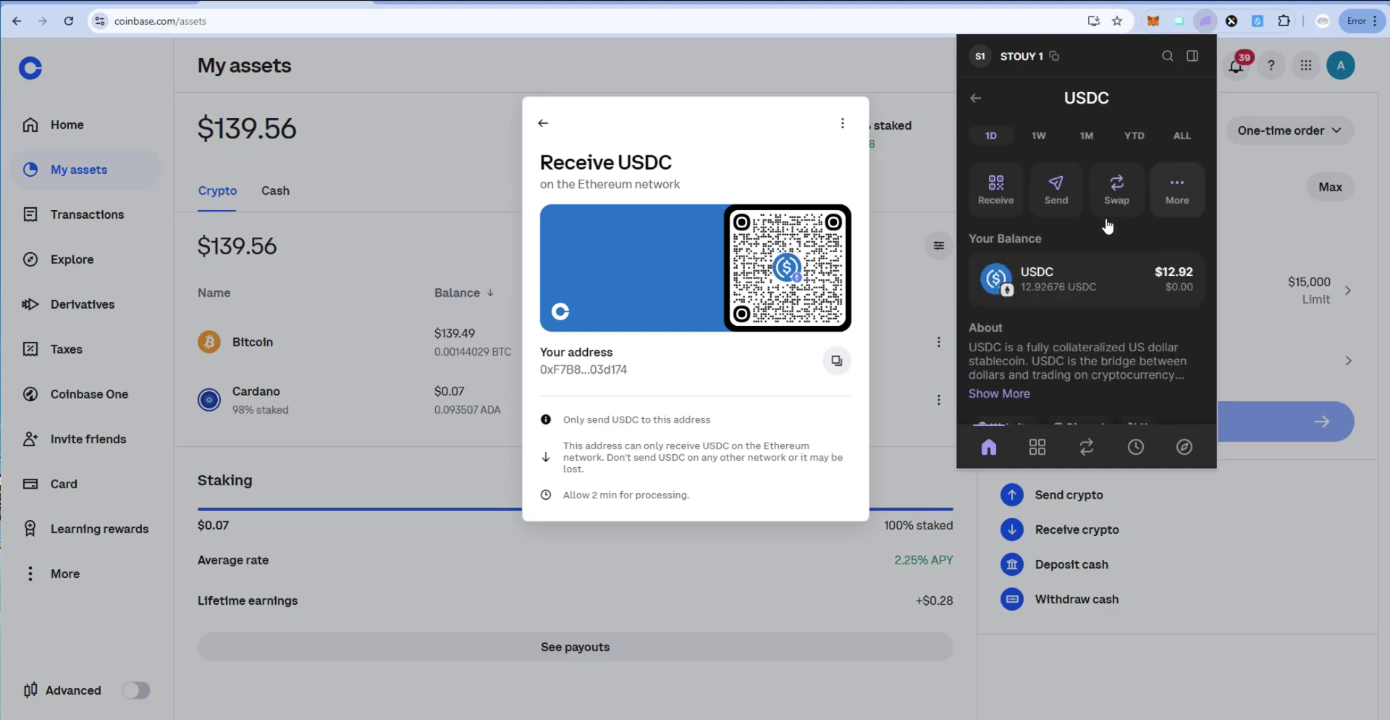
left_click(1053, 201)
key("ctrl+v")
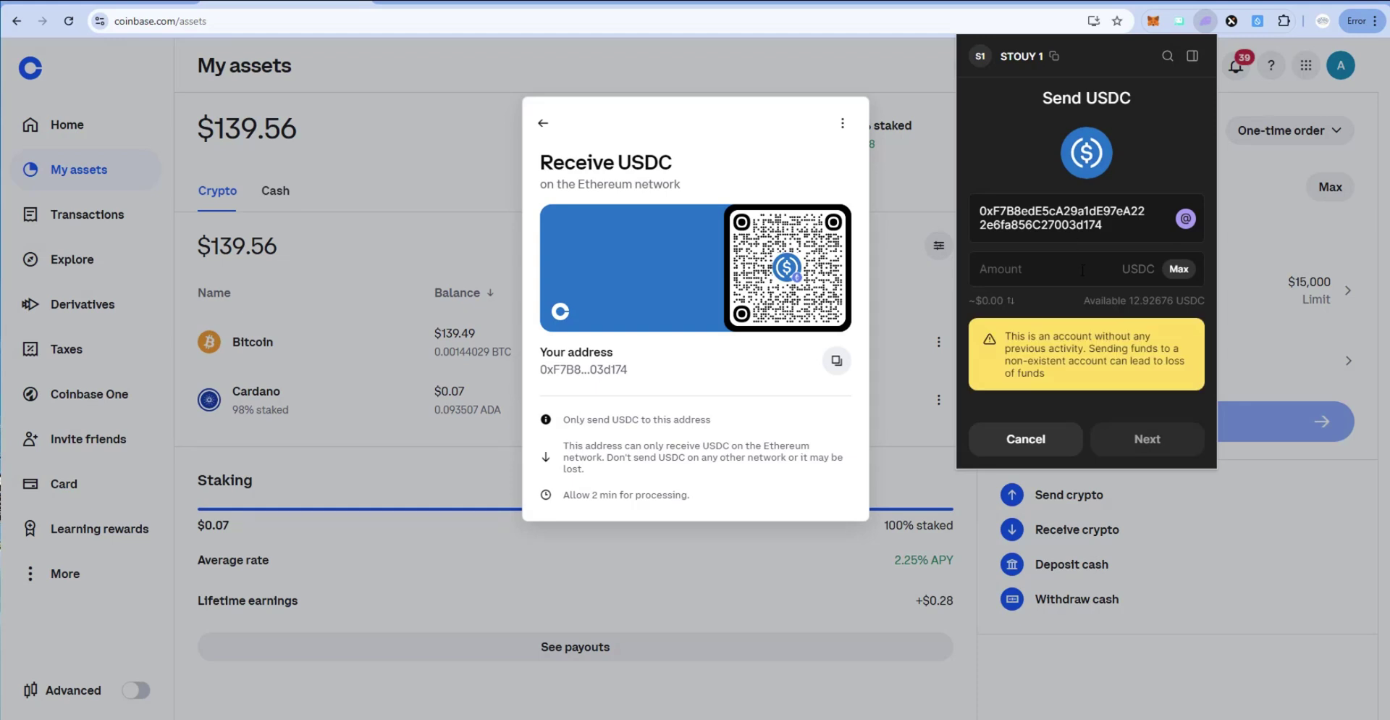
left_click(1179, 269)
left_click(1153, 452)
left_click(1153, 450)
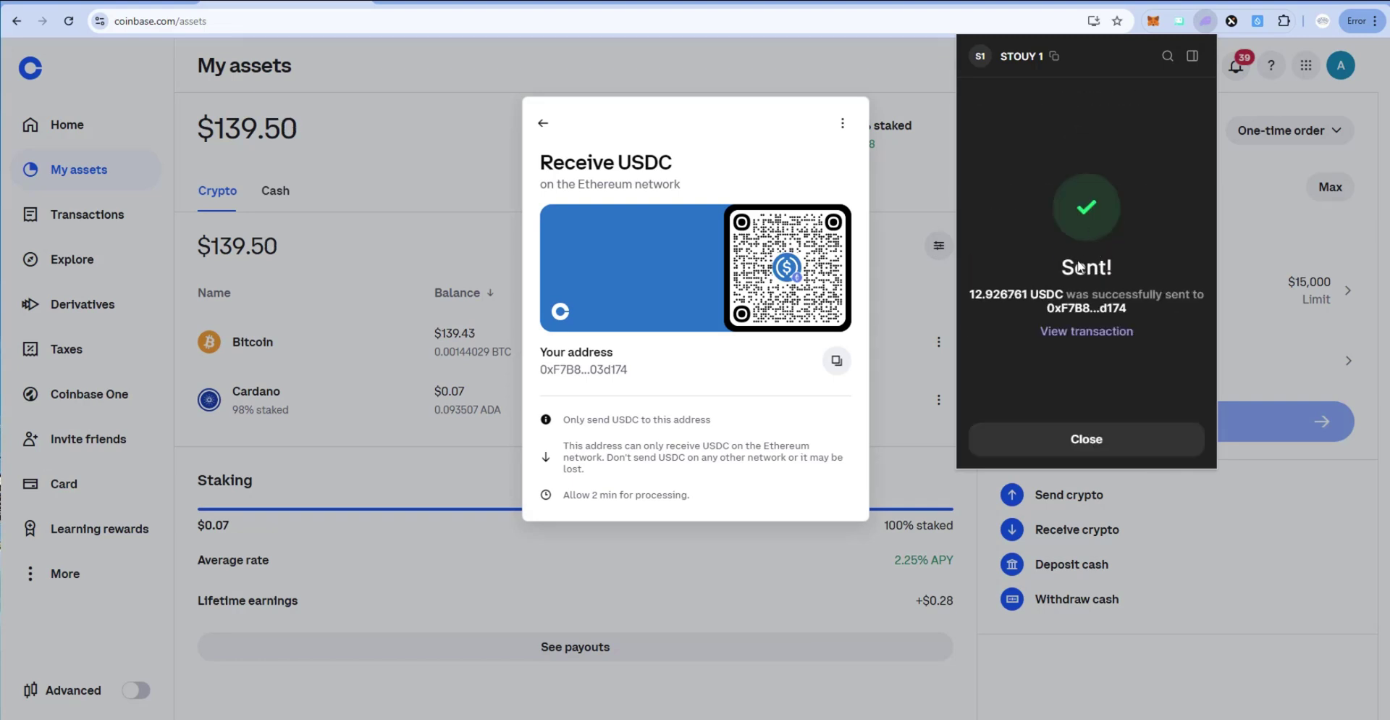
left_click(1059, 333)
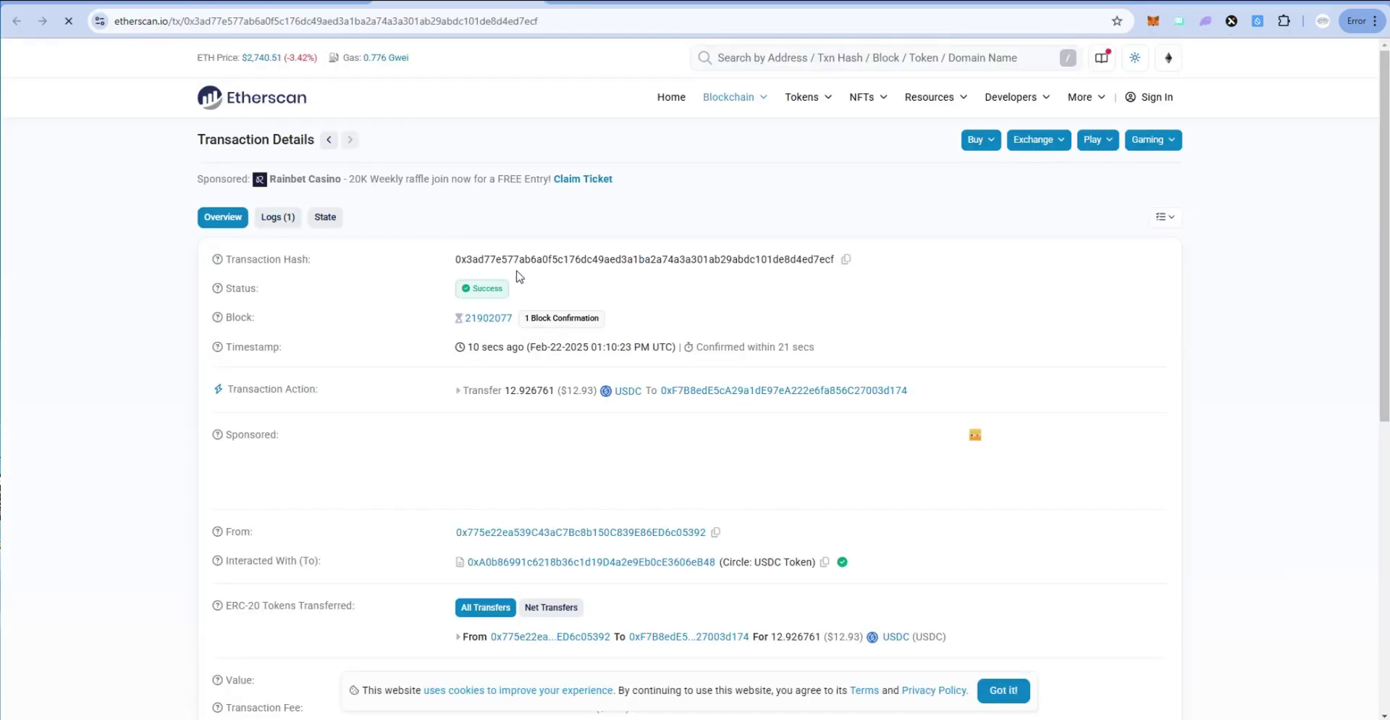
left_click(339, 3)
Step: Reload Coinbase and check the Cash tab for the $12.92 USDC deposit
left_click(475, 149)
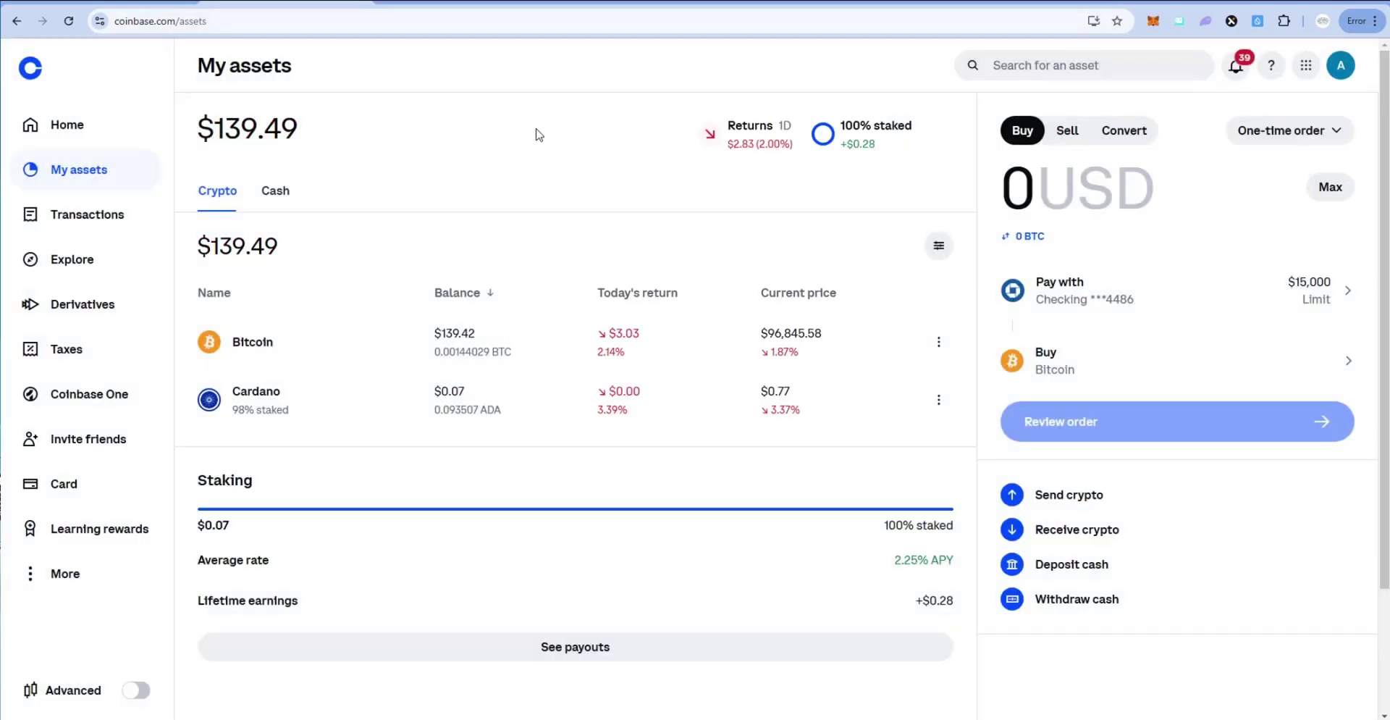
left_click(421, 26)
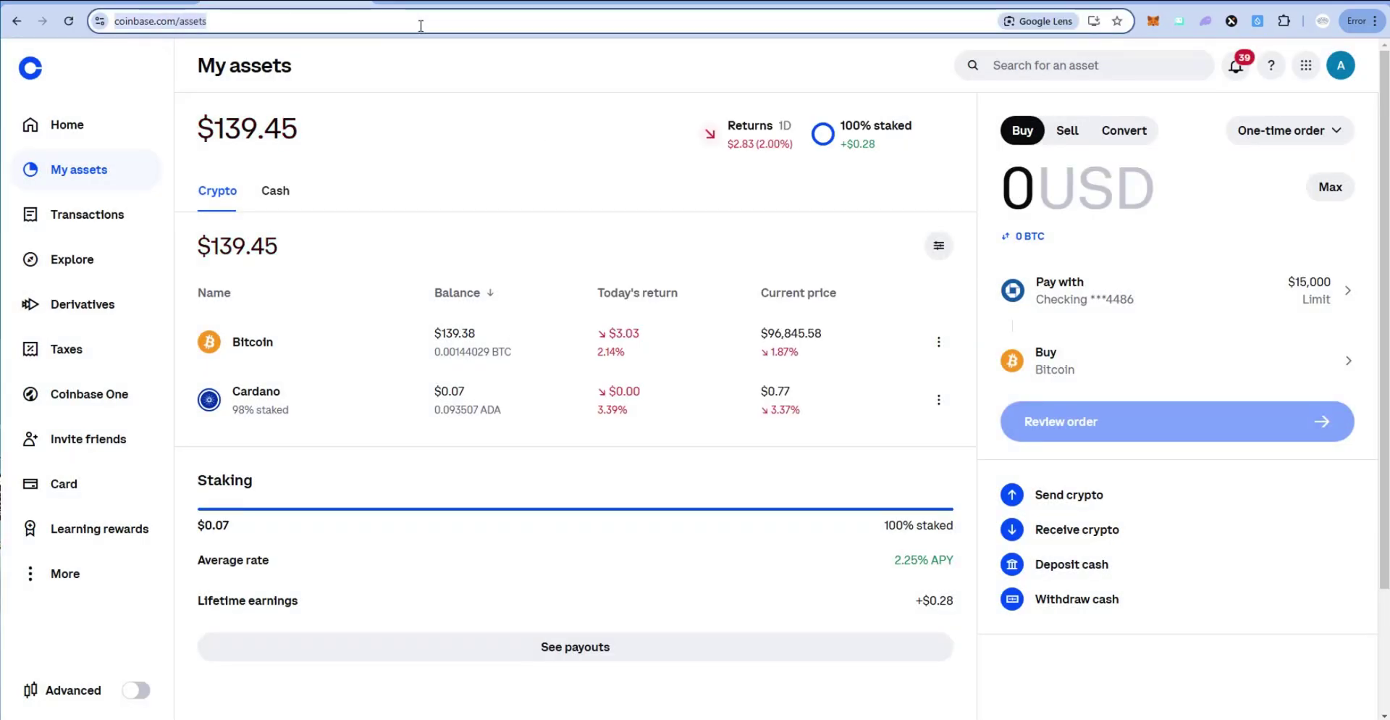
key("Return")
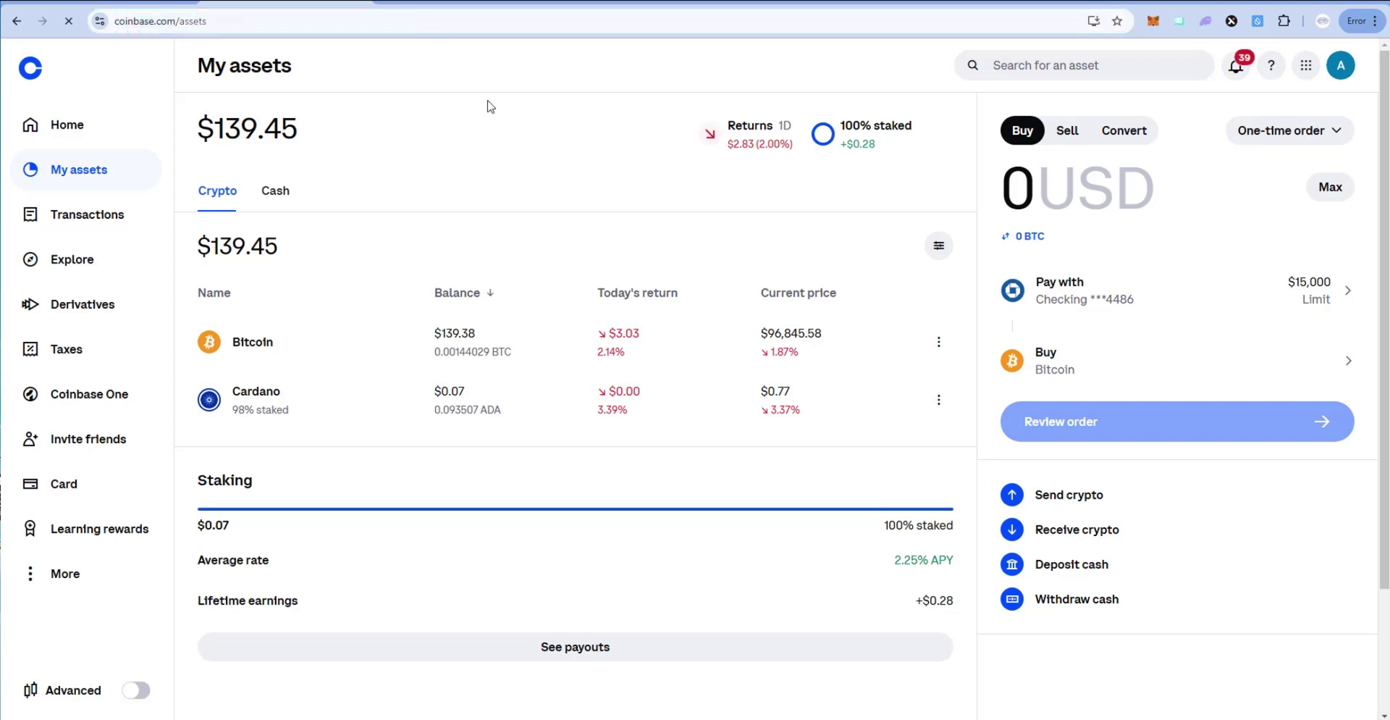
left_click(335, 22)
key("Return")
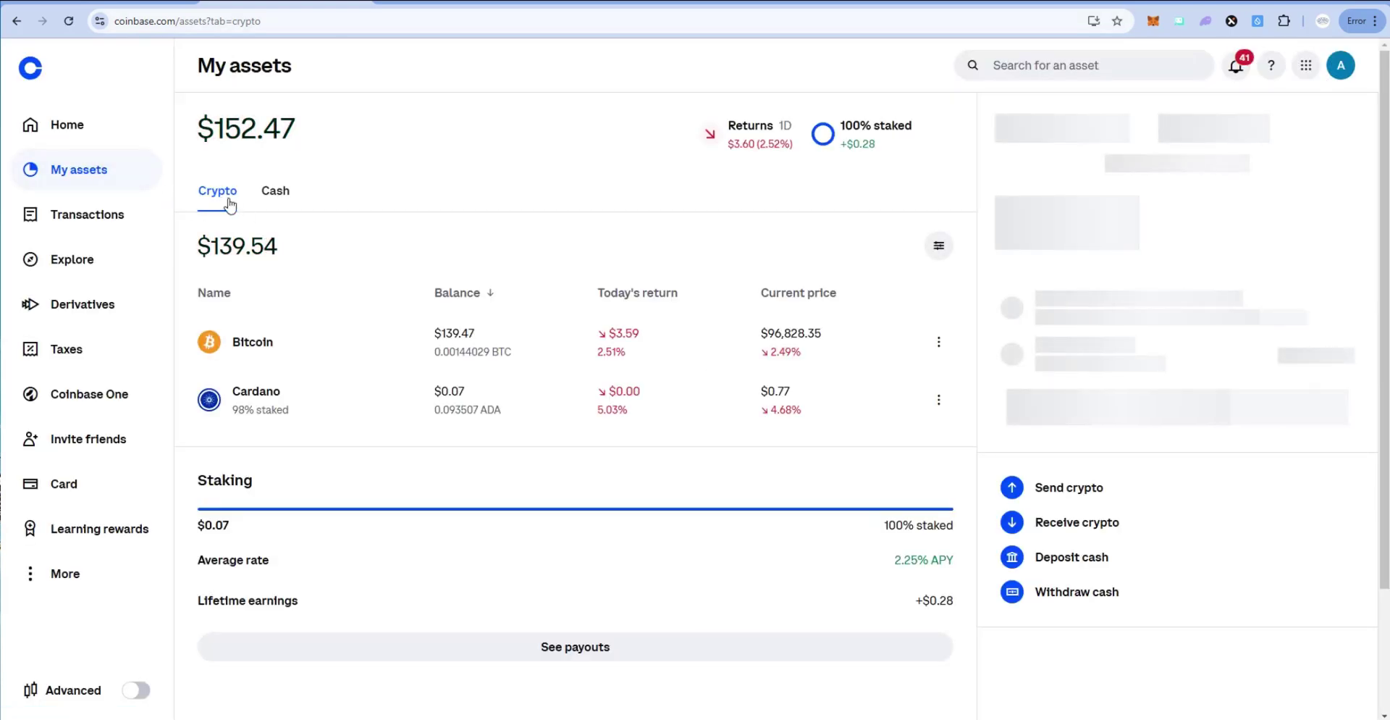
left_click(274, 195)
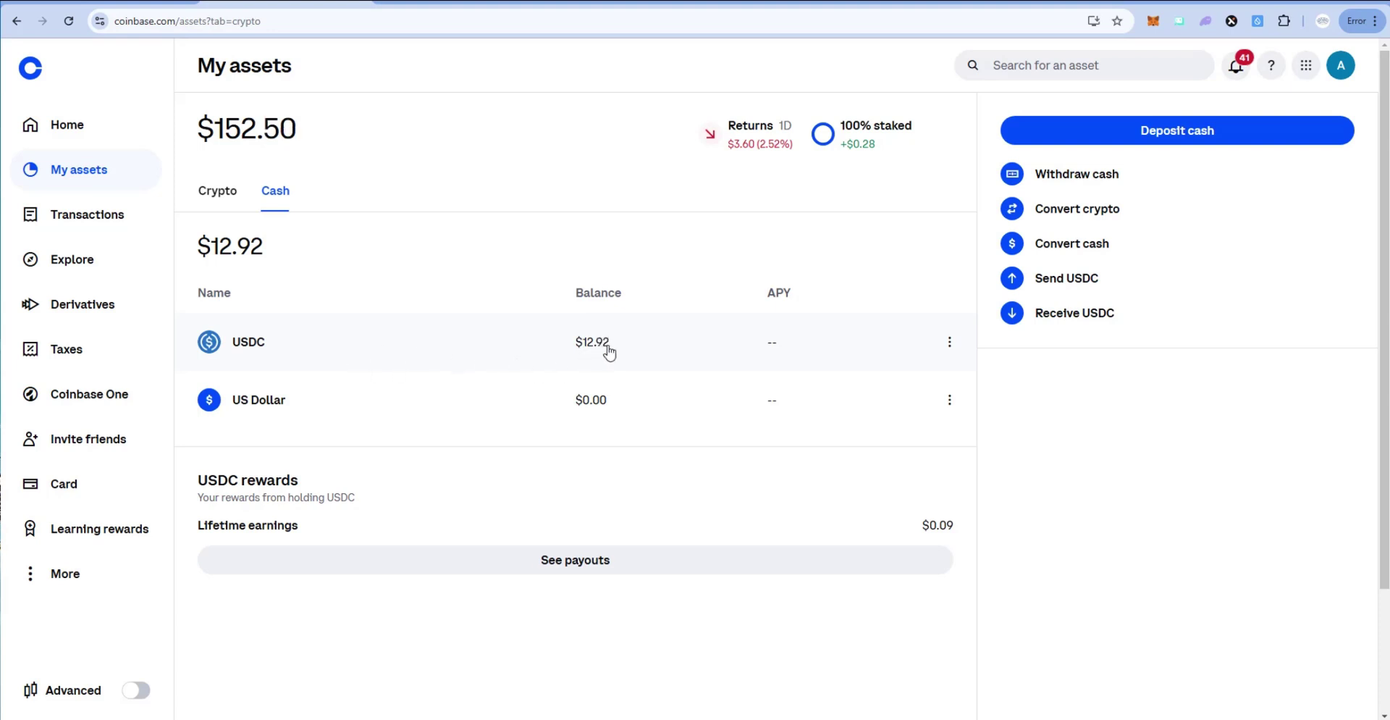
left_click(949, 343)
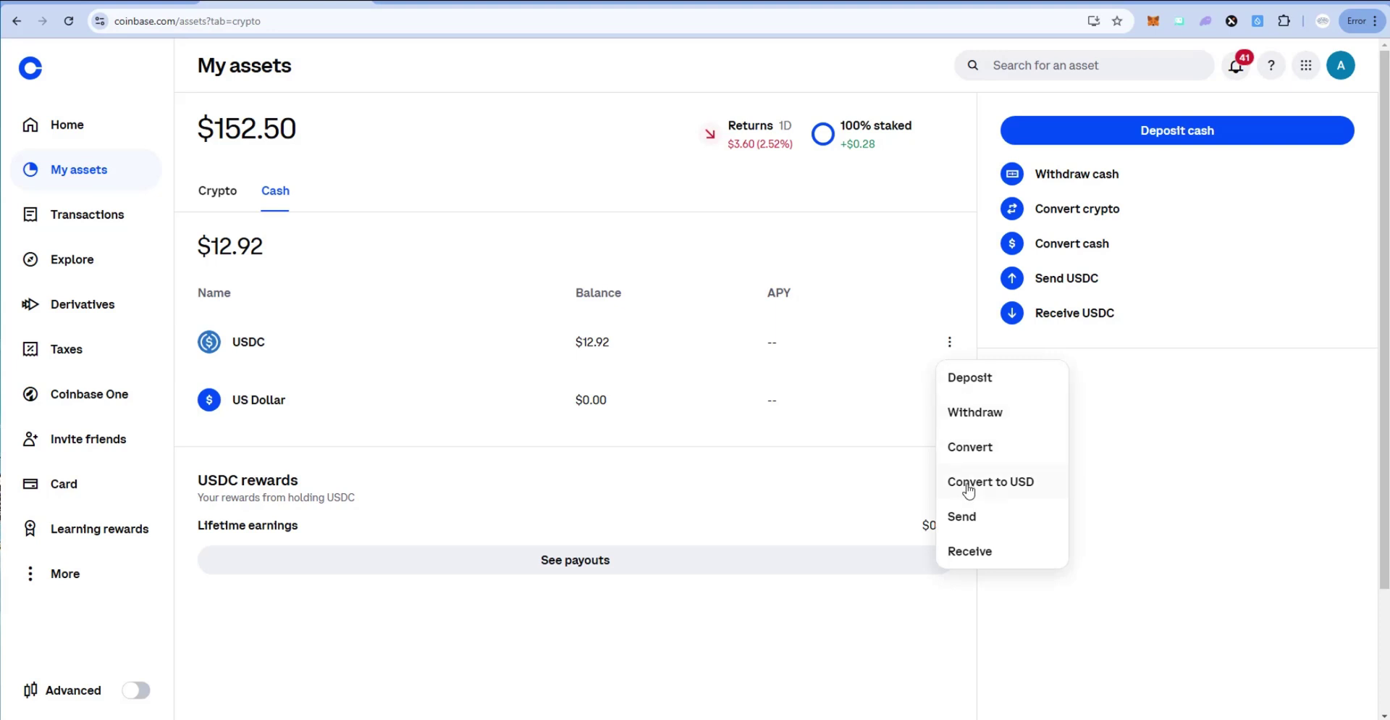
Step: Convert the entire $12.92 USDC balance to US Dollar
left_click(969, 491)
left_click(698, 341)
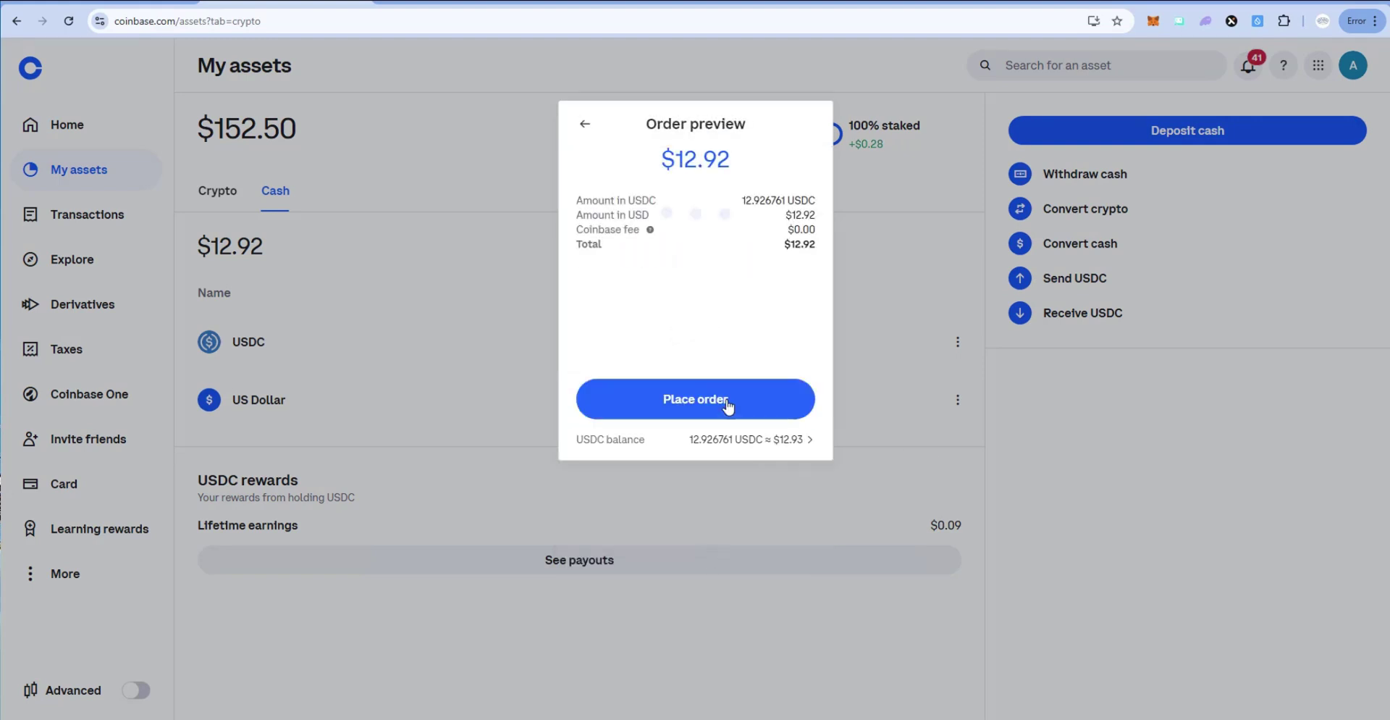
left_click(727, 402)
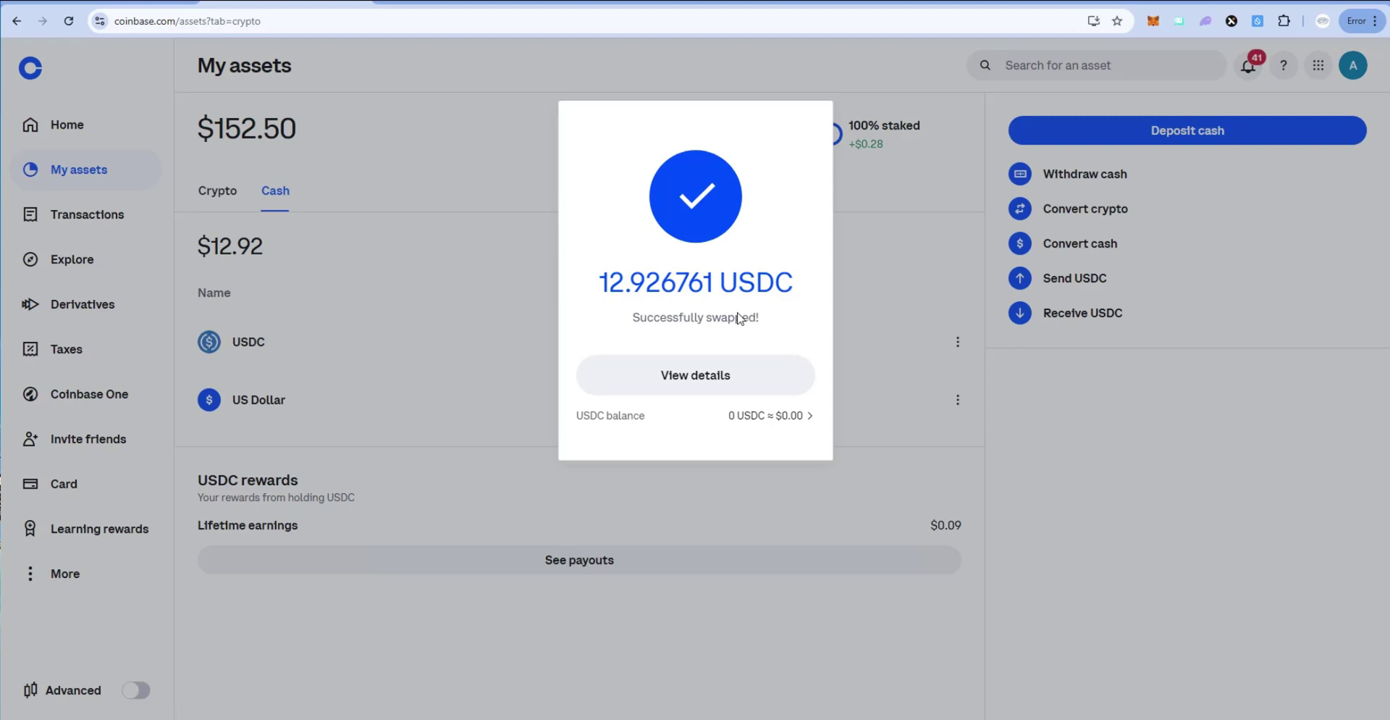
left_click(109, 173)
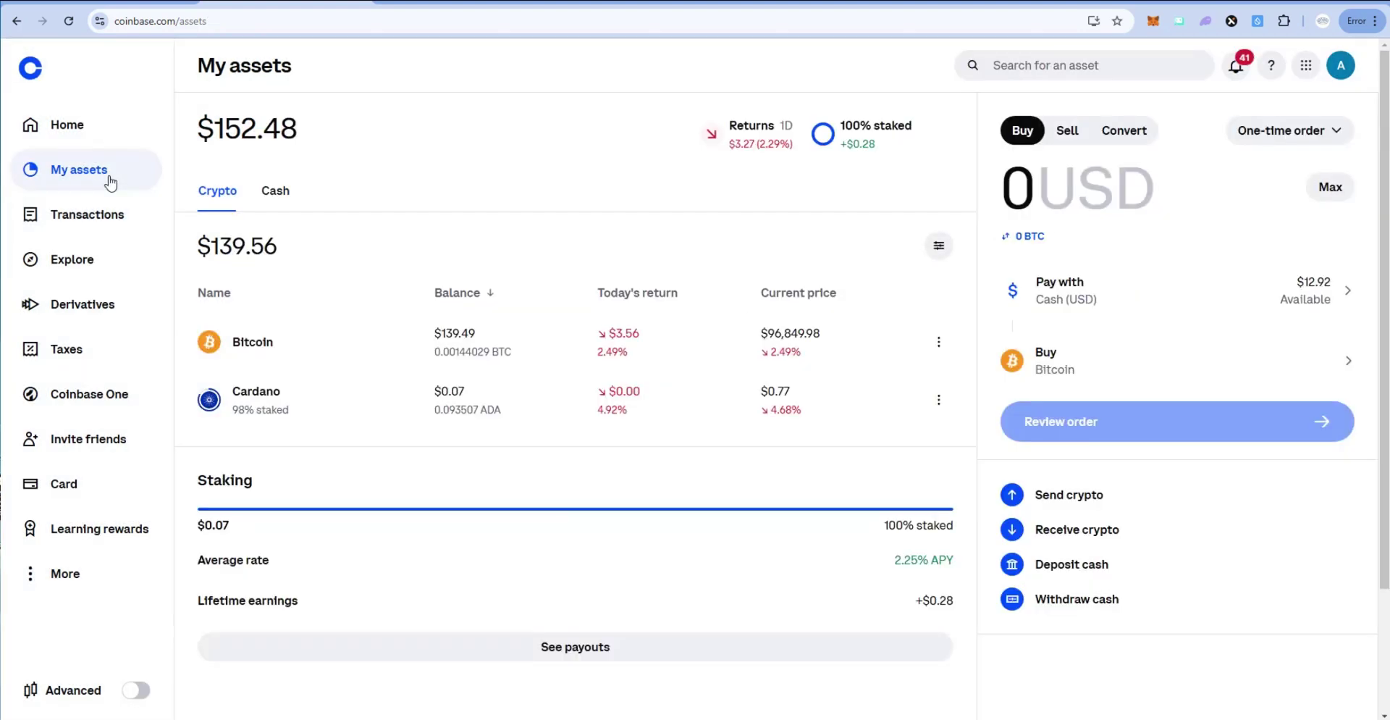
Step: Fill in a 12.92 USD cash withdrawal, cancel it, and return to My assets
left_click(289, 197)
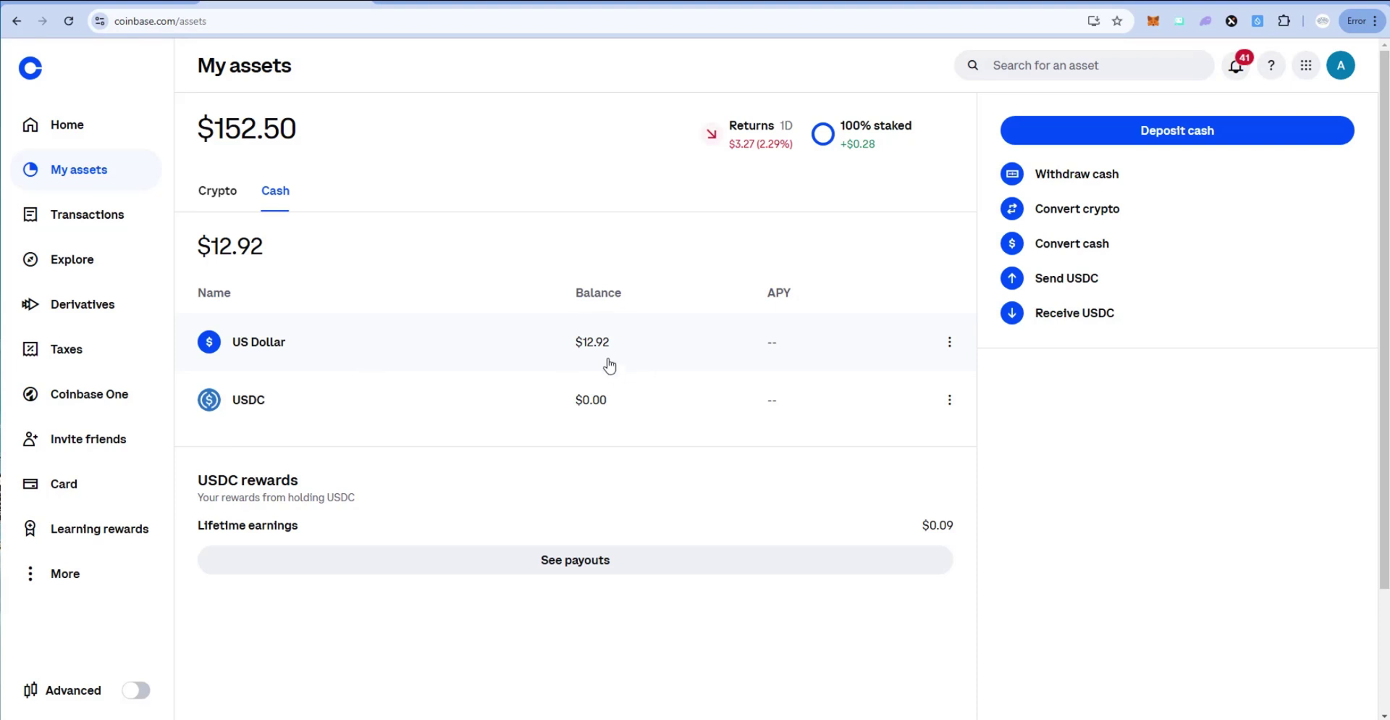
left_click(950, 344)
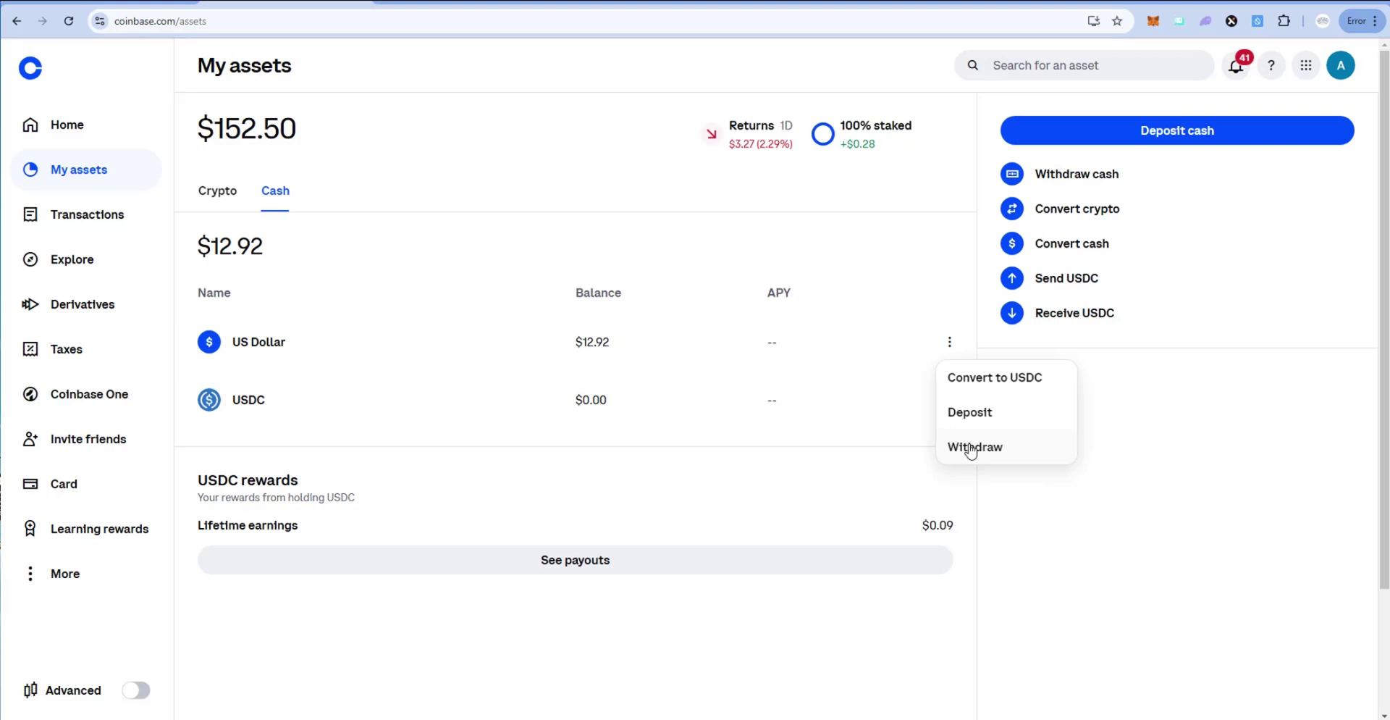
left_click(971, 447)
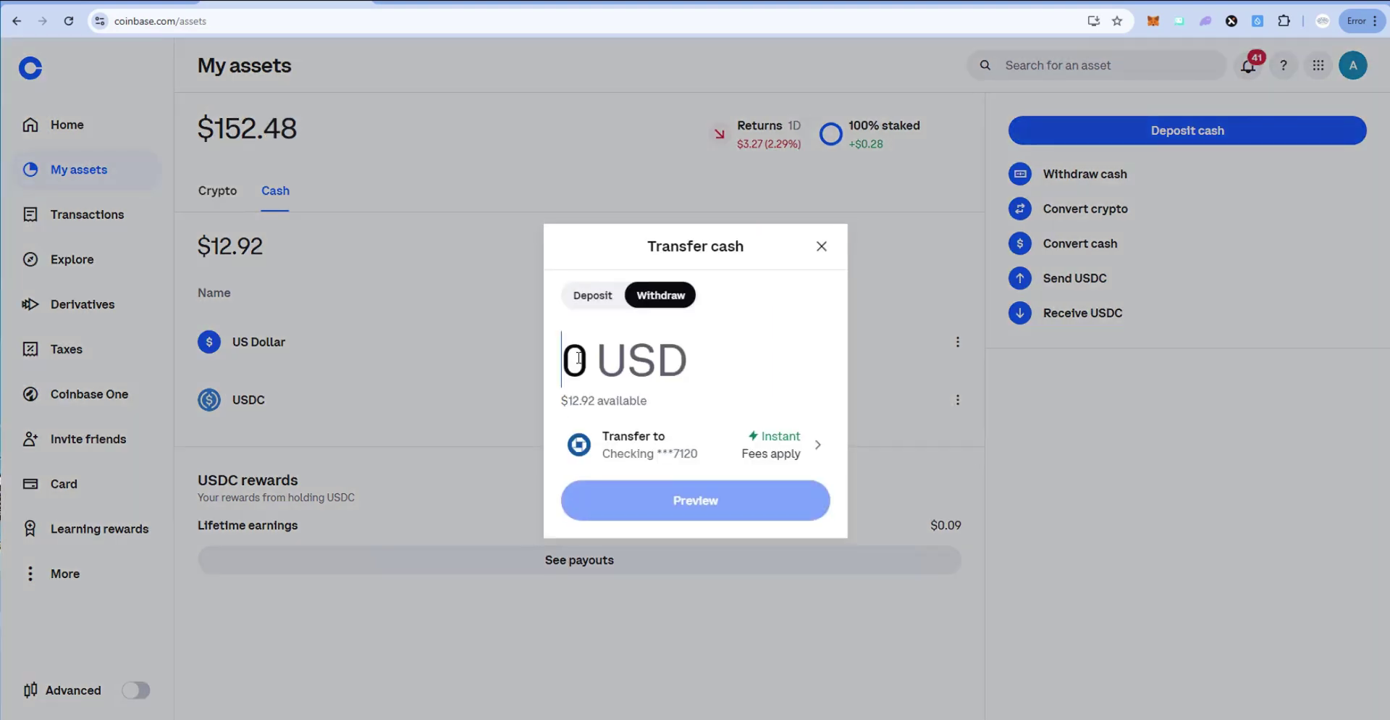
type("12.92")
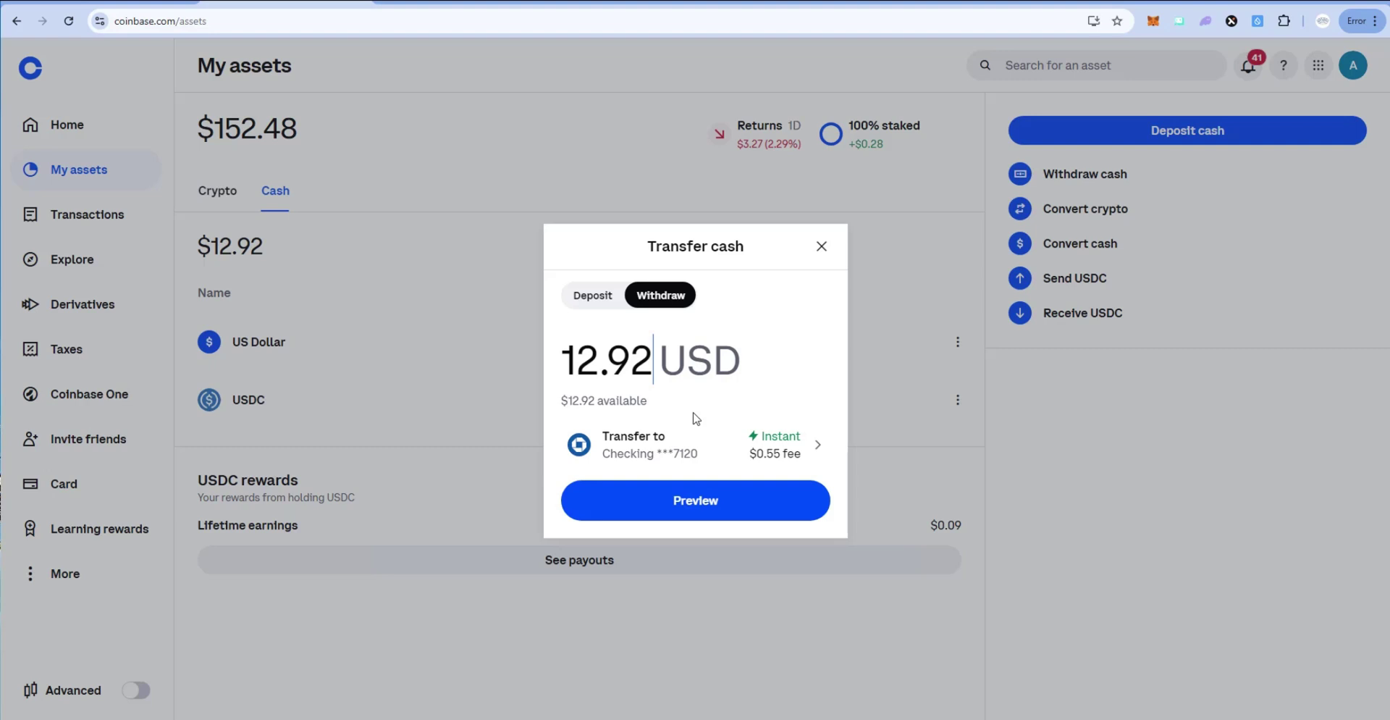
left_click(481, 150)
left_click(65, 124)
left_click(109, 174)
Step: Swap 50% of the Solana balance (0.059543331 SOL) into USDC in Phantom
left_click(1205, 21)
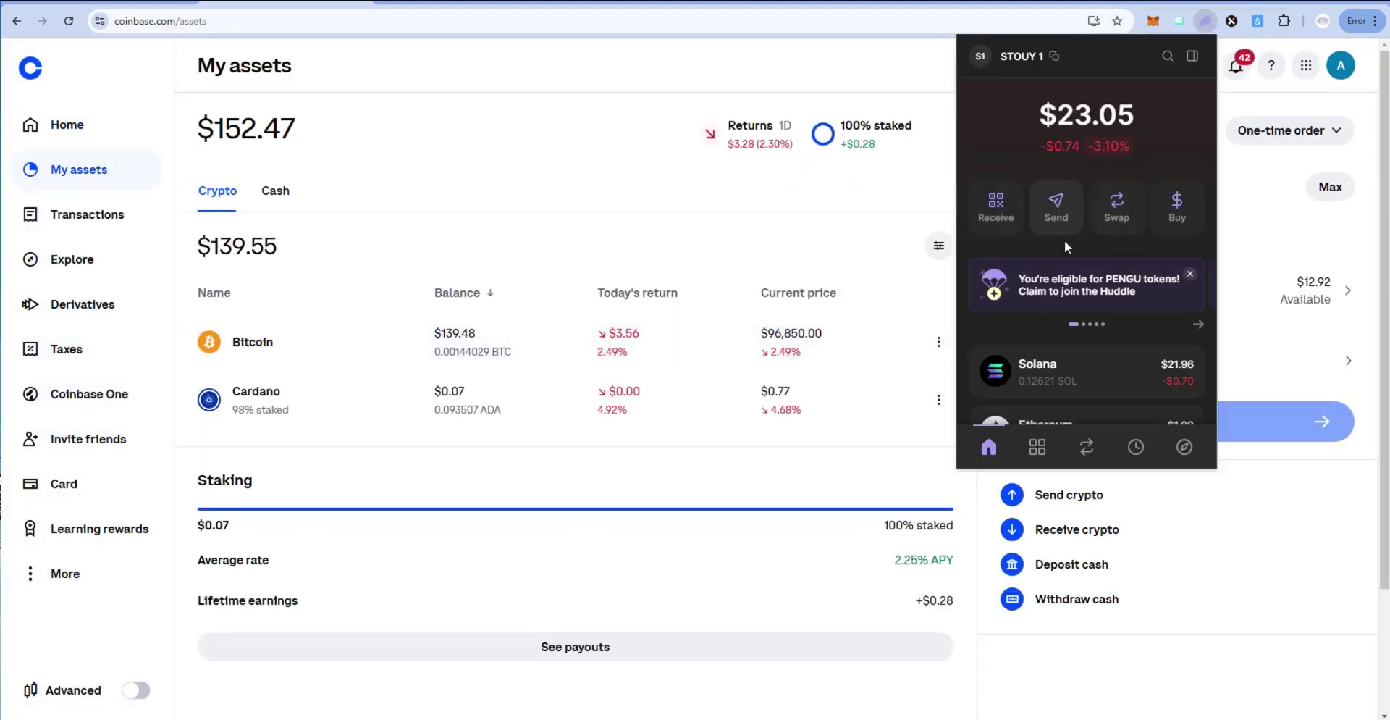
scroll(1071, 261, "down", 1)
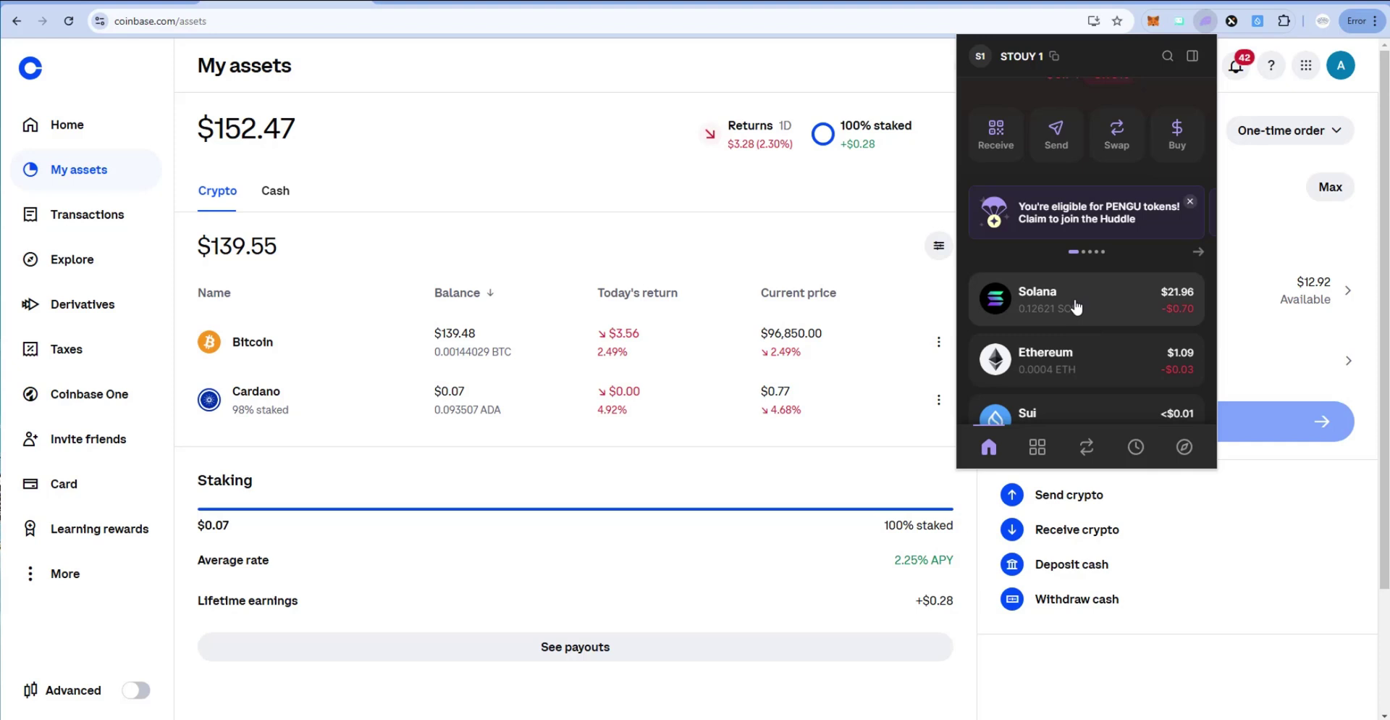
scroll(1075, 308, "up", 1)
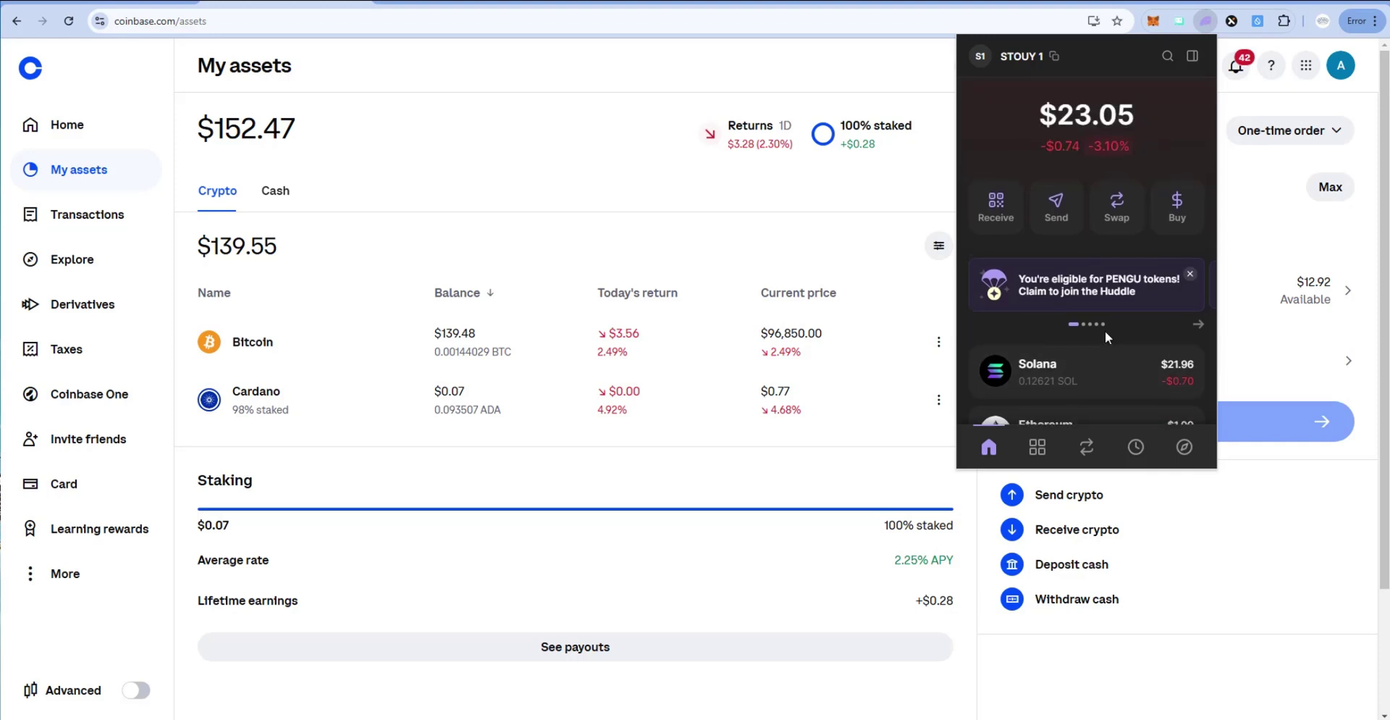
left_click(1082, 376)
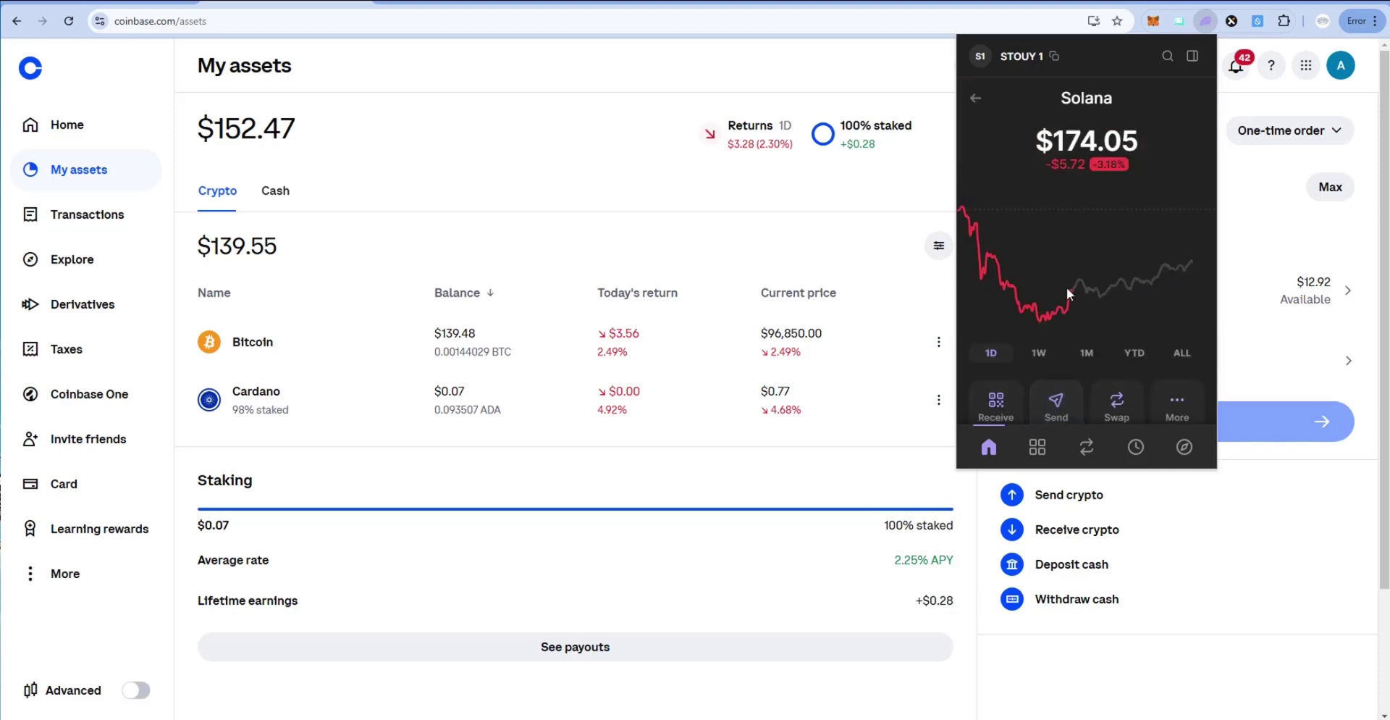
left_click(1116, 406)
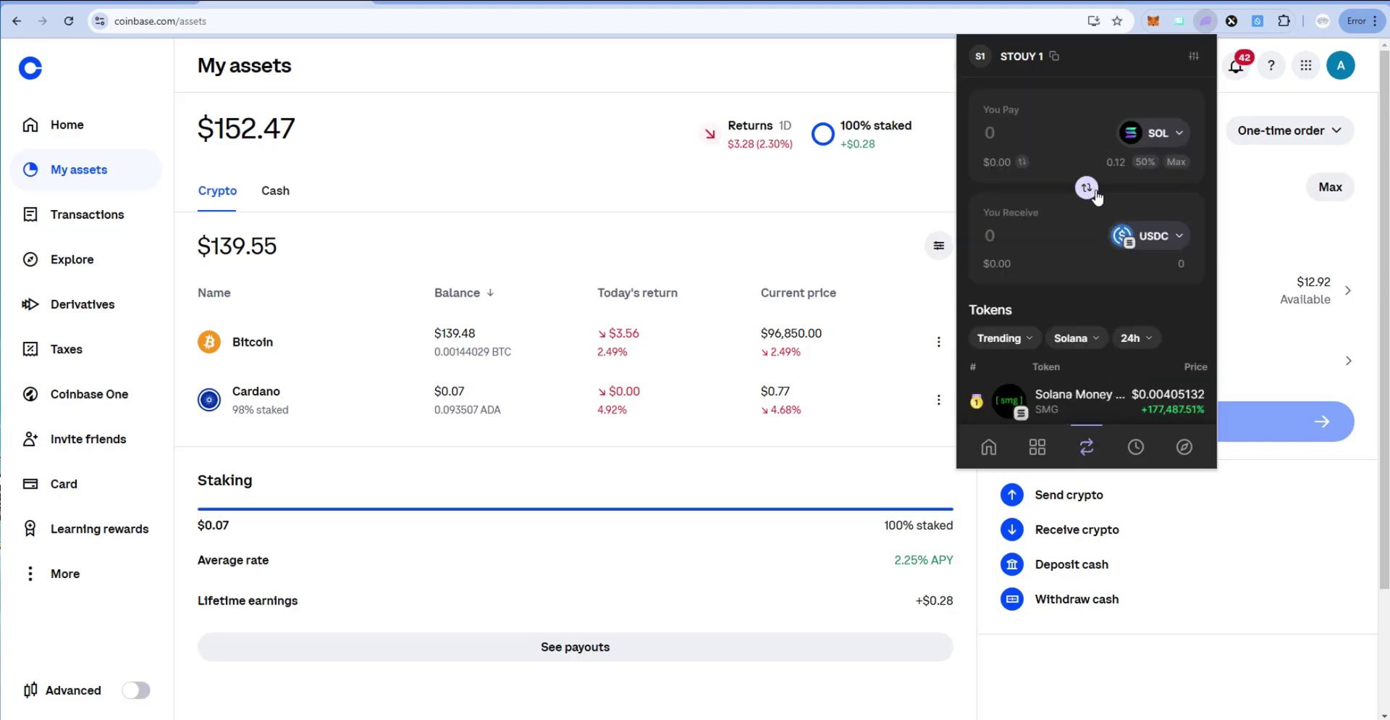
left_click(1145, 161)
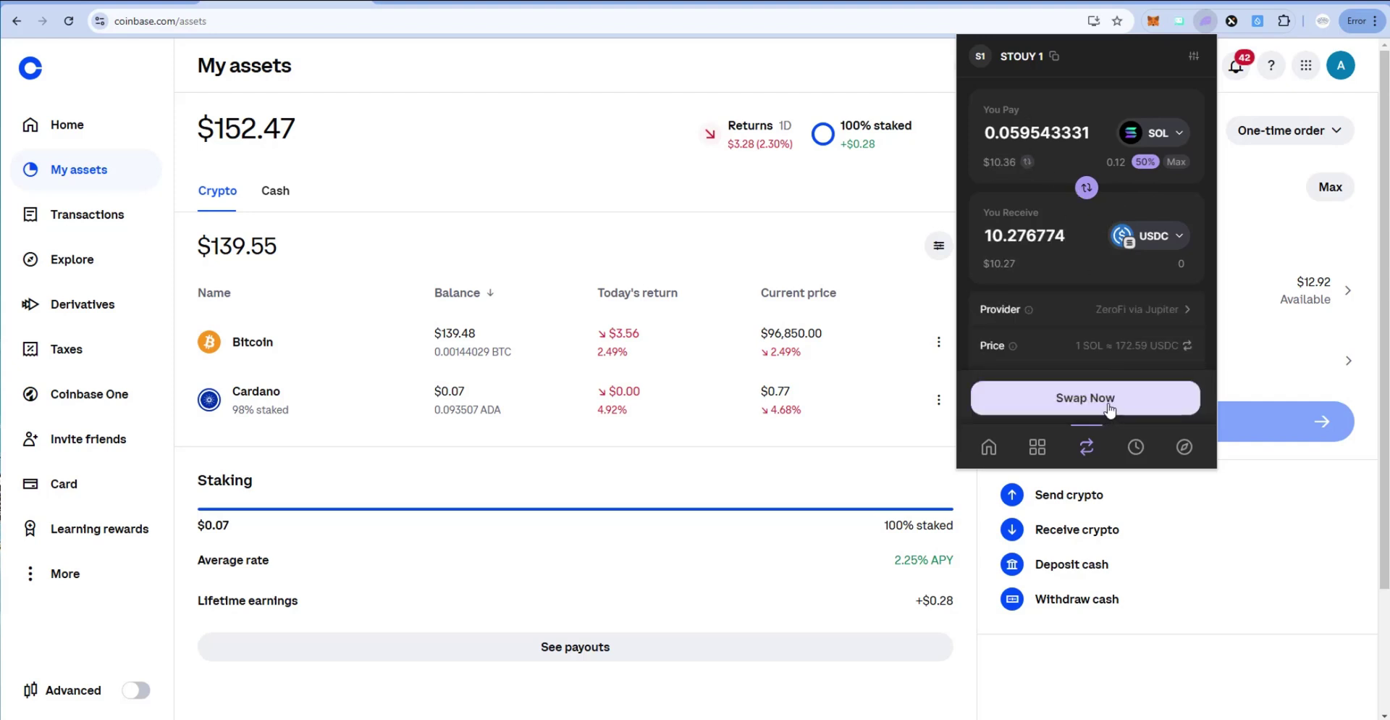
left_click(1140, 235)
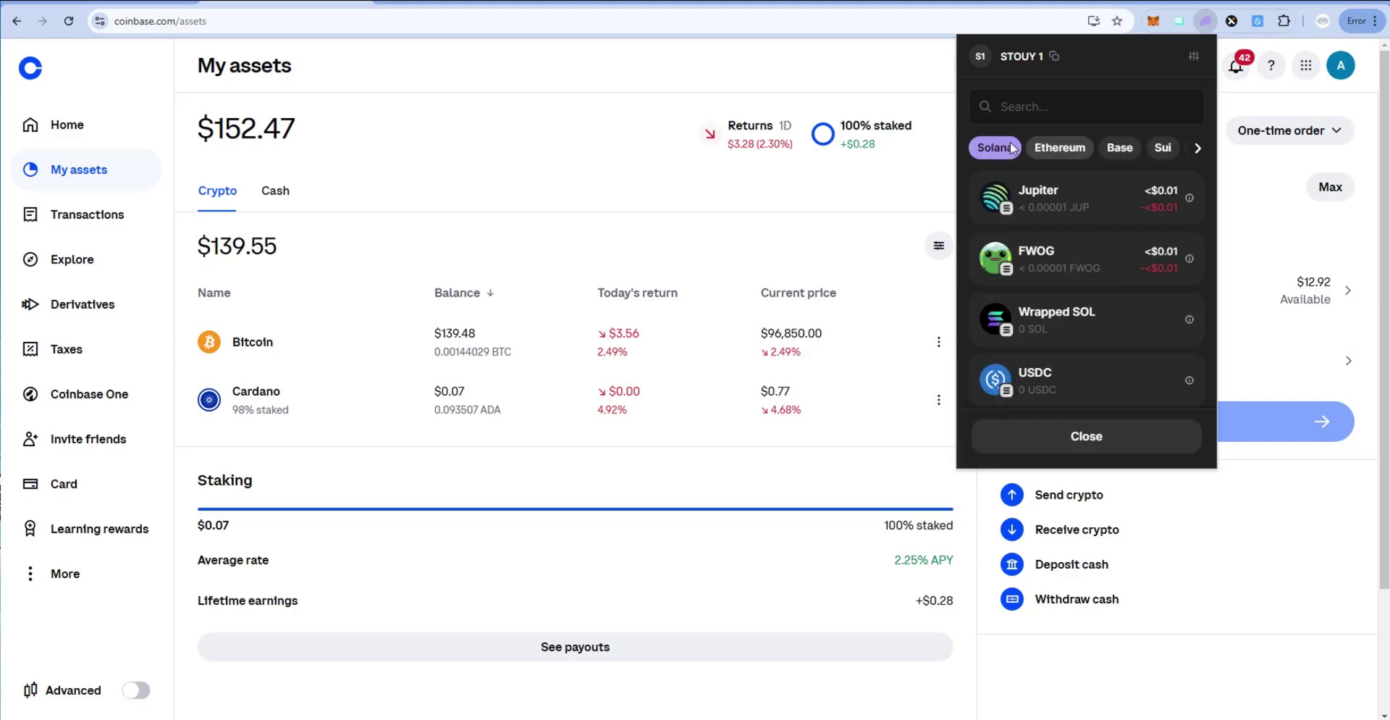
left_click(1071, 387)
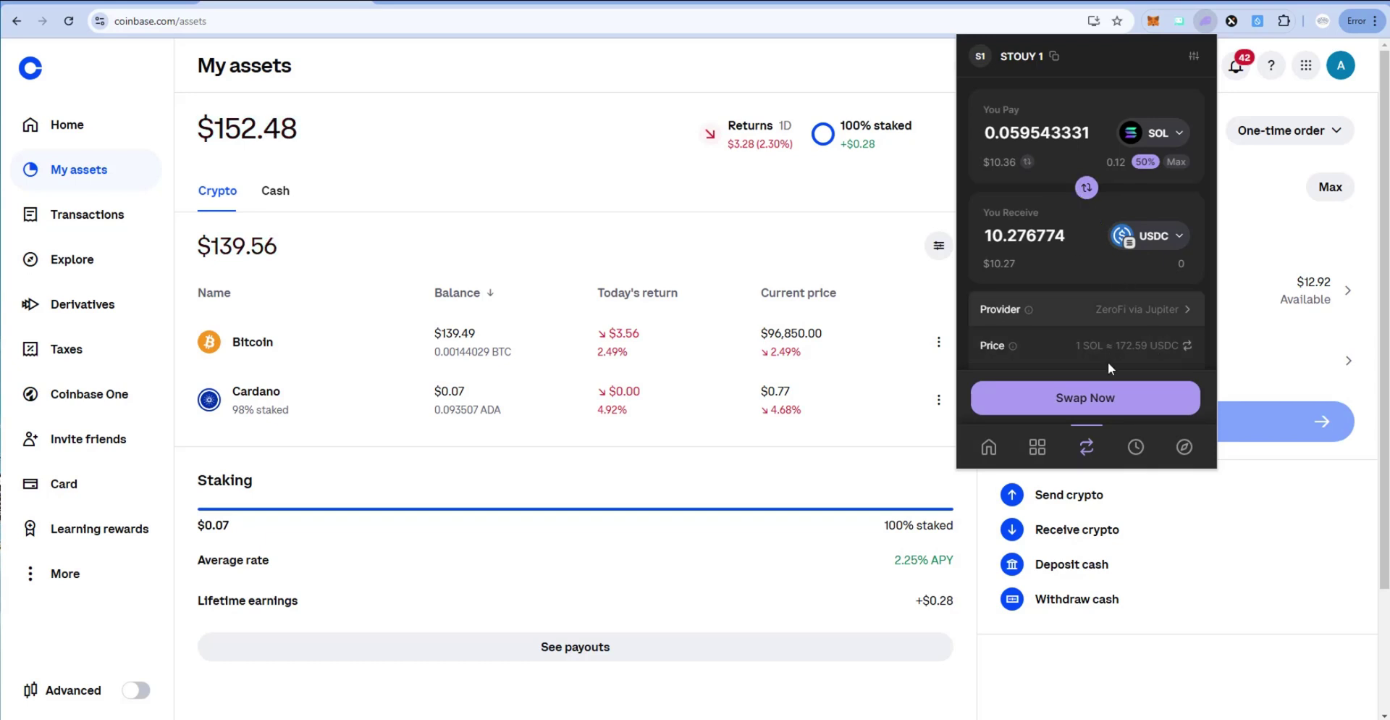
left_click(1114, 402)
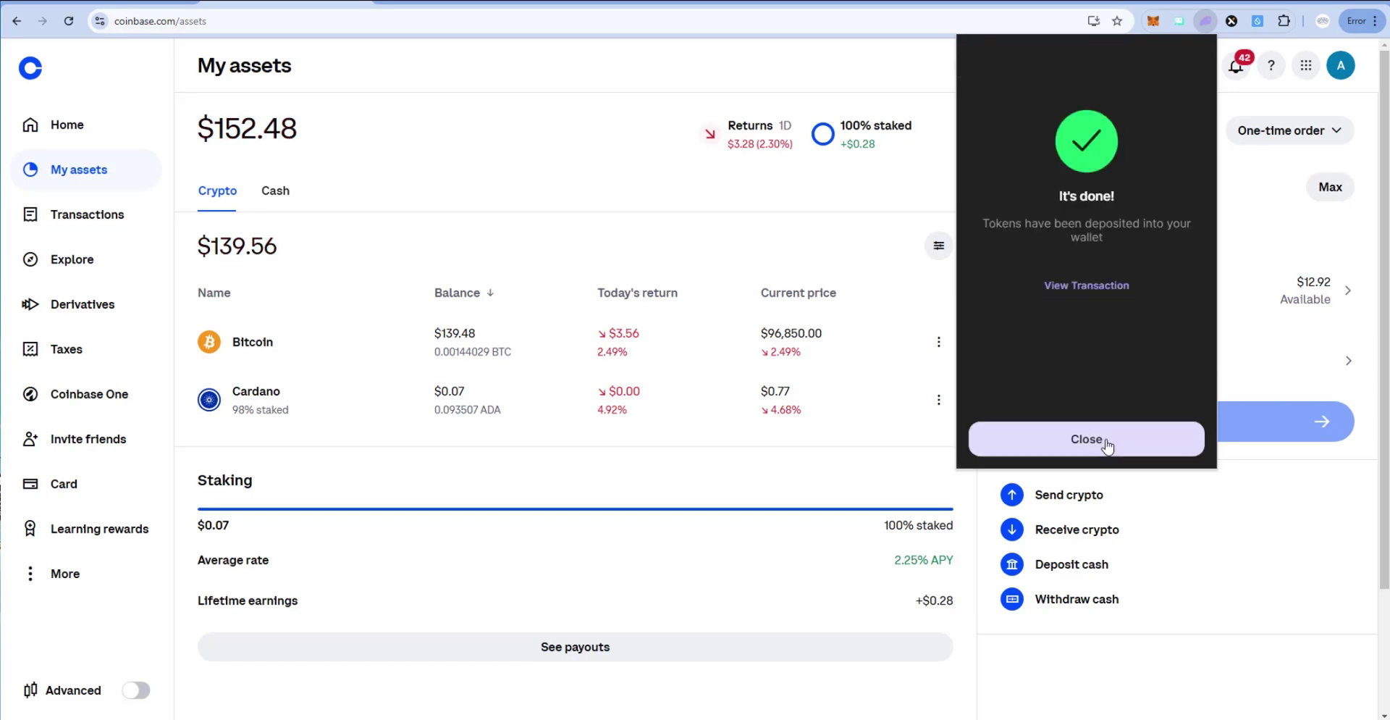
left_click(1106, 440)
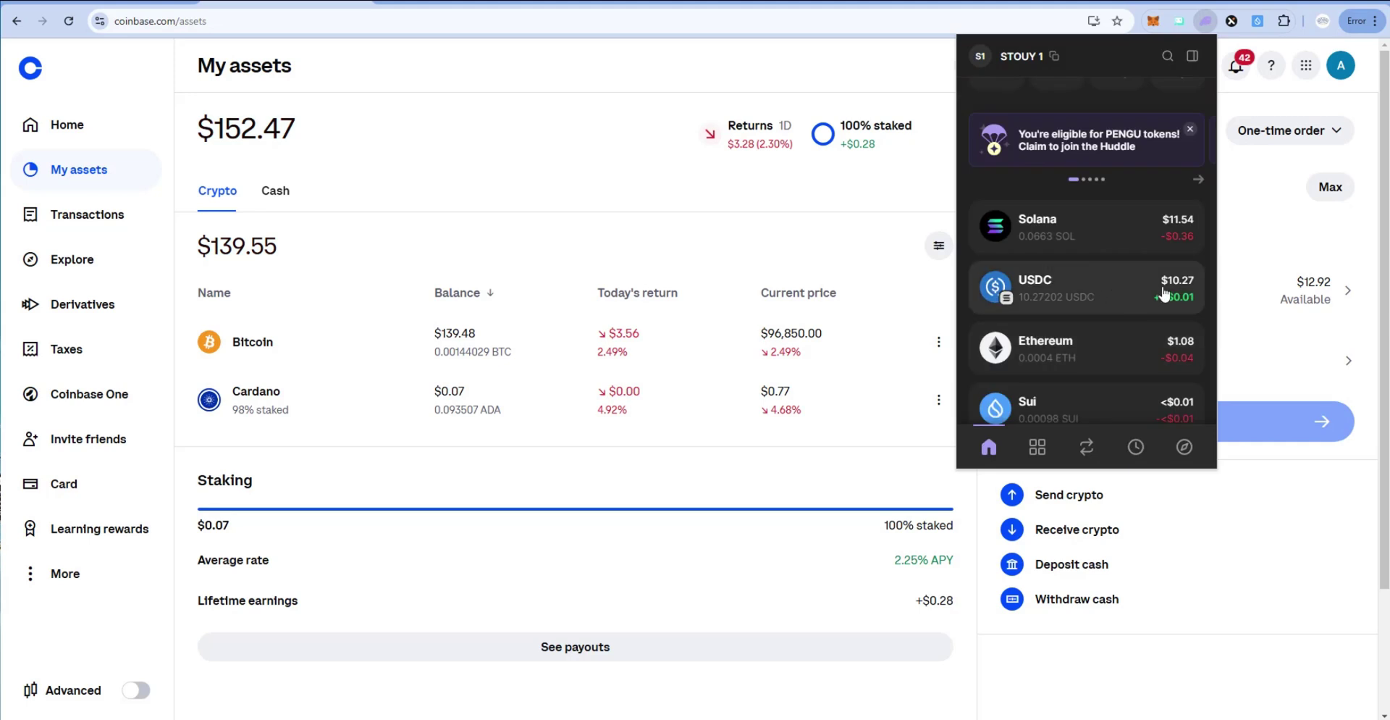
Step: Inspect the 10.27202 USDC token's Info section to confirm it is on Solana
left_click(1088, 302)
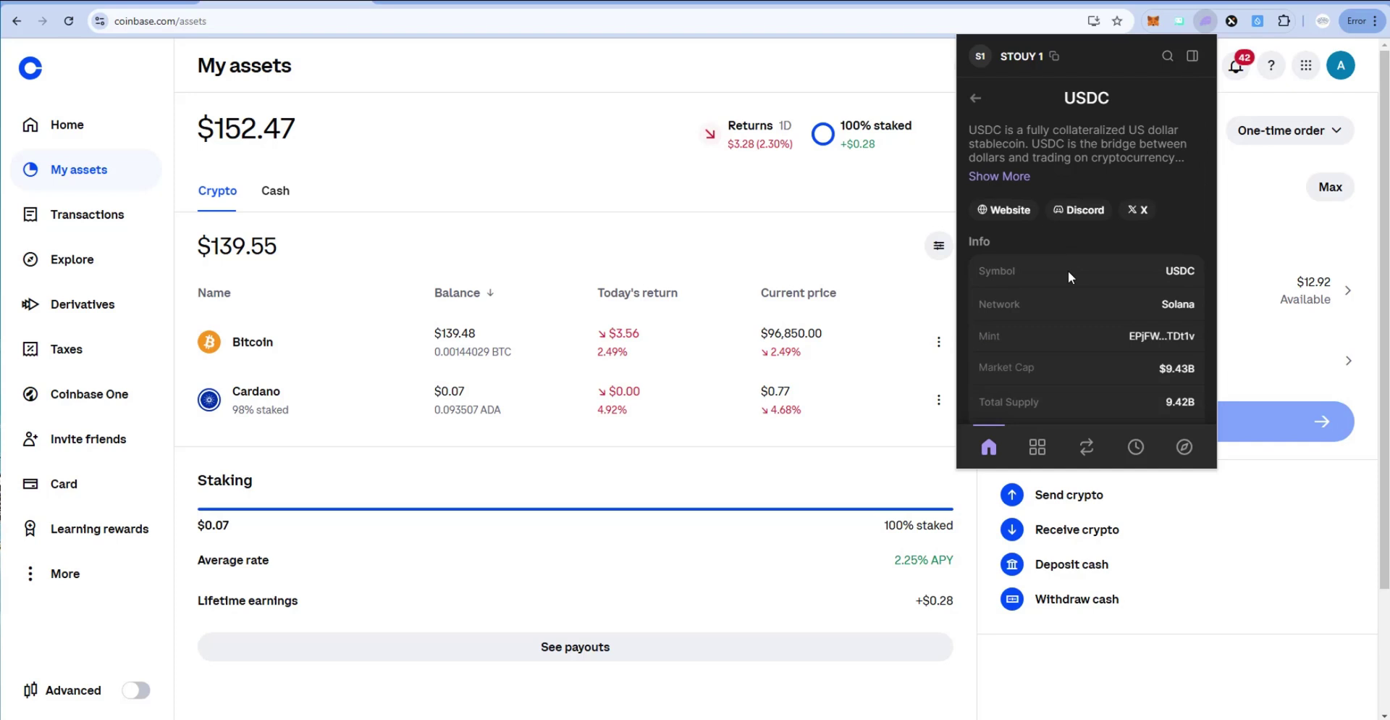
scroll(1067, 270, "down", 1)
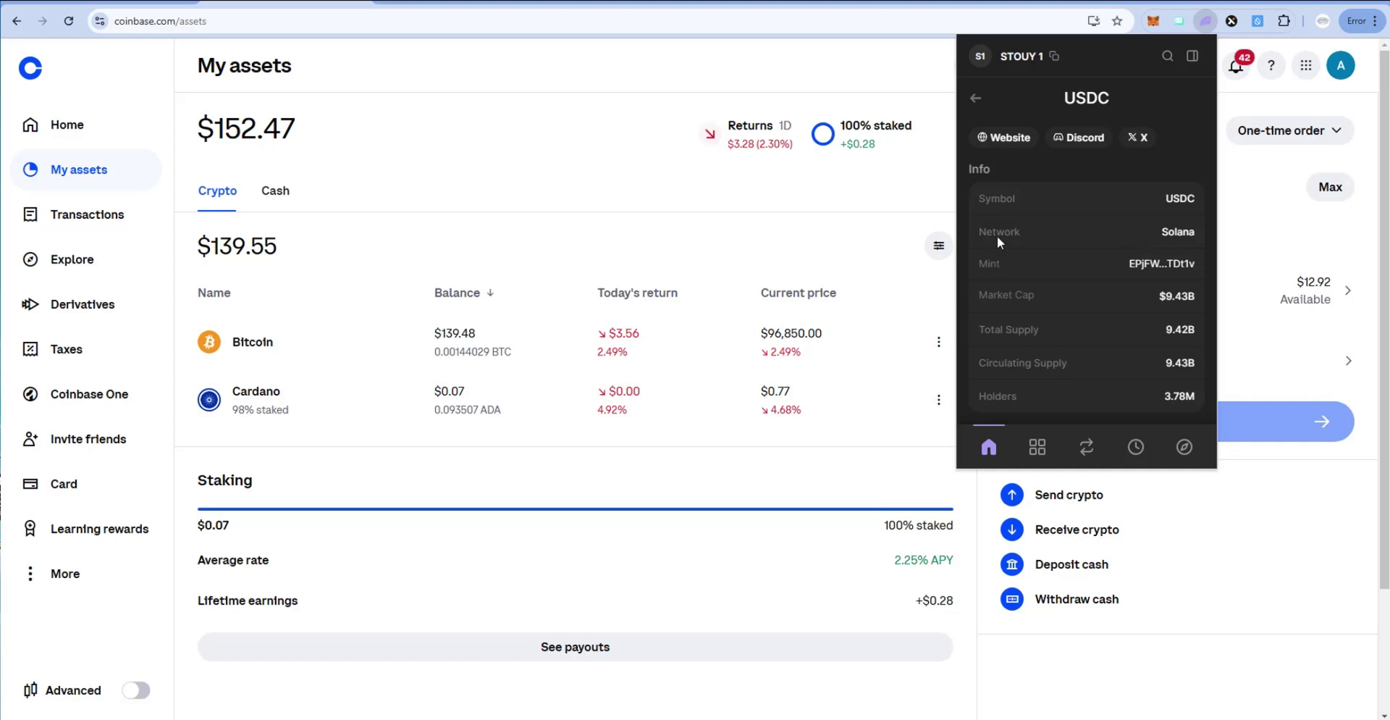
scroll(1184, 260, "up", 5)
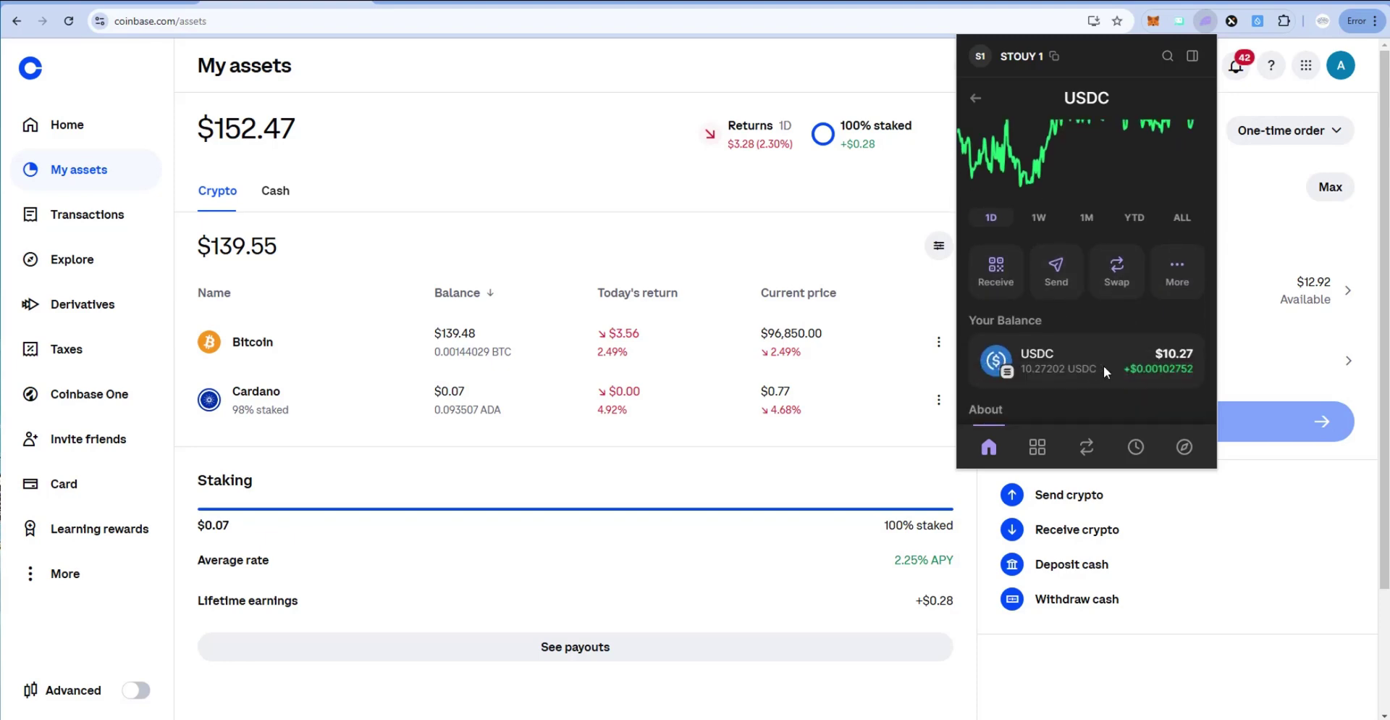
Step: Start a USDC receive in Coinbase and notice it defaults to the Ethereum network
left_click(594, 154)
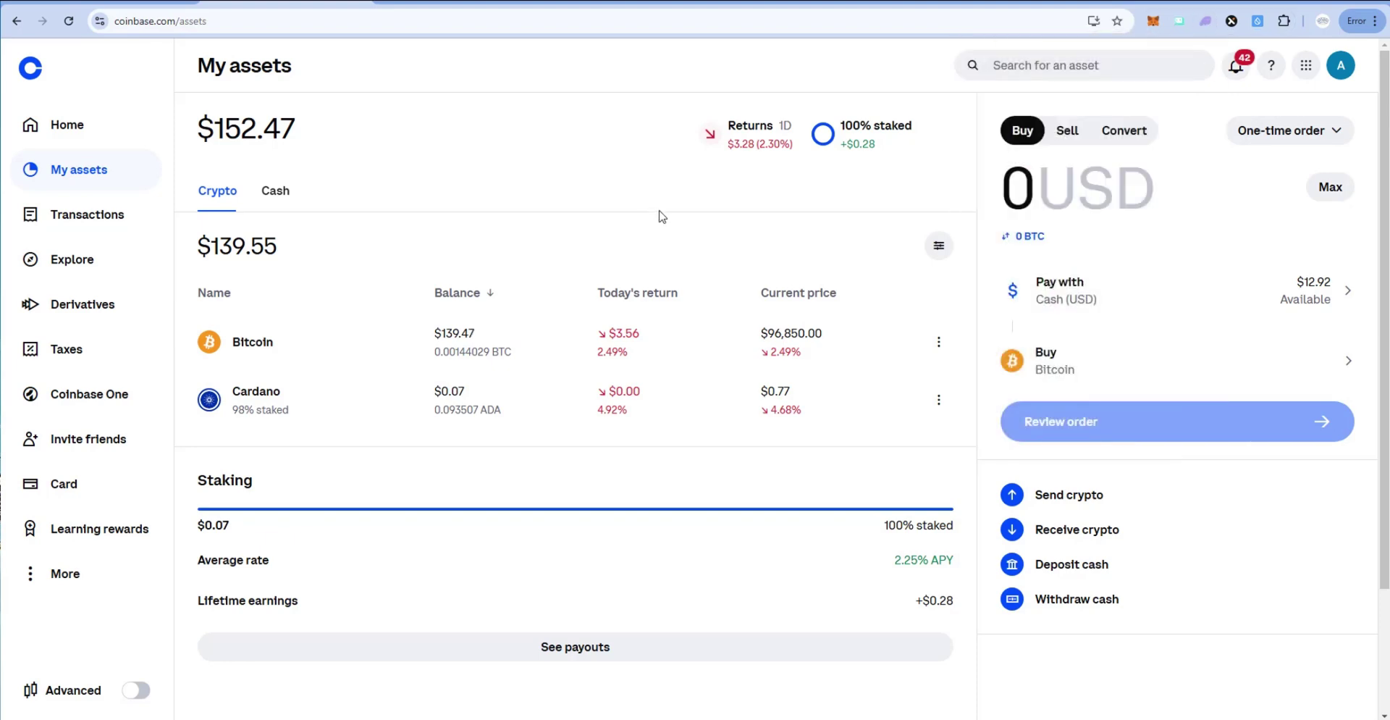
left_click(1057, 530)
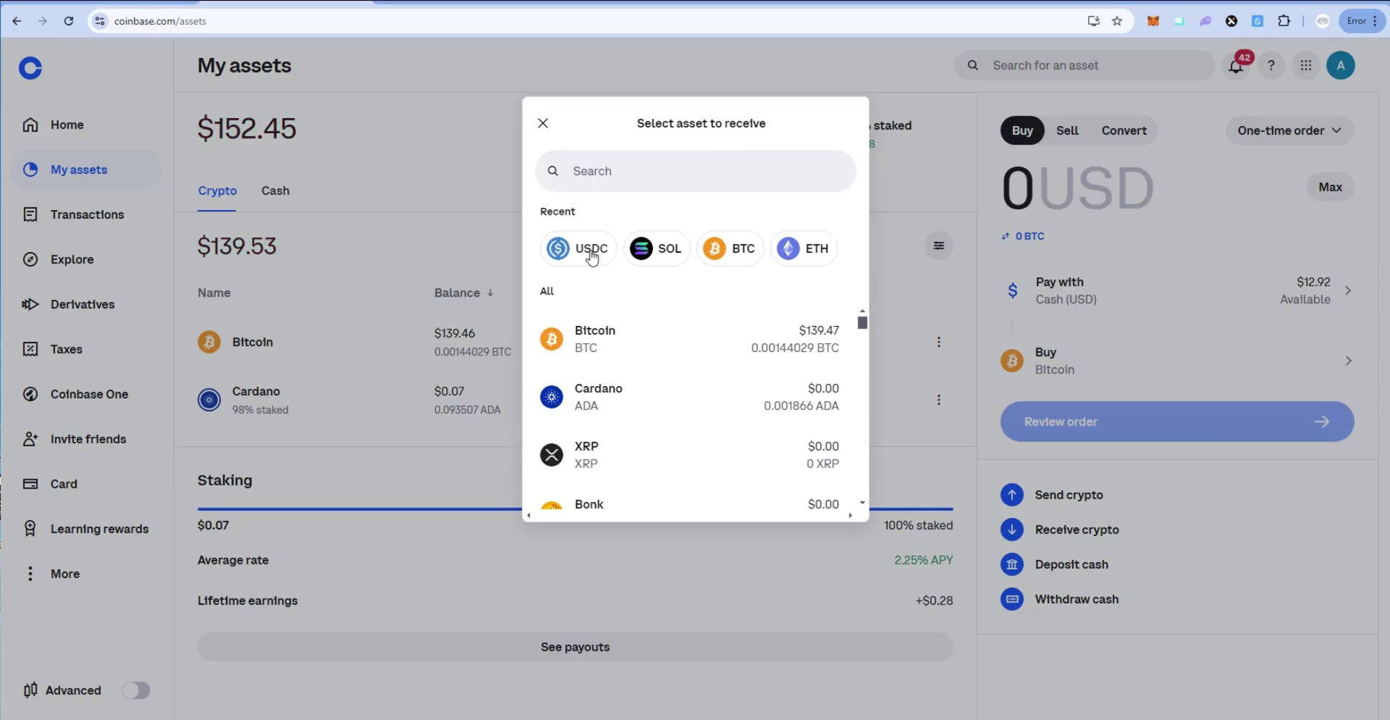
left_click(591, 254)
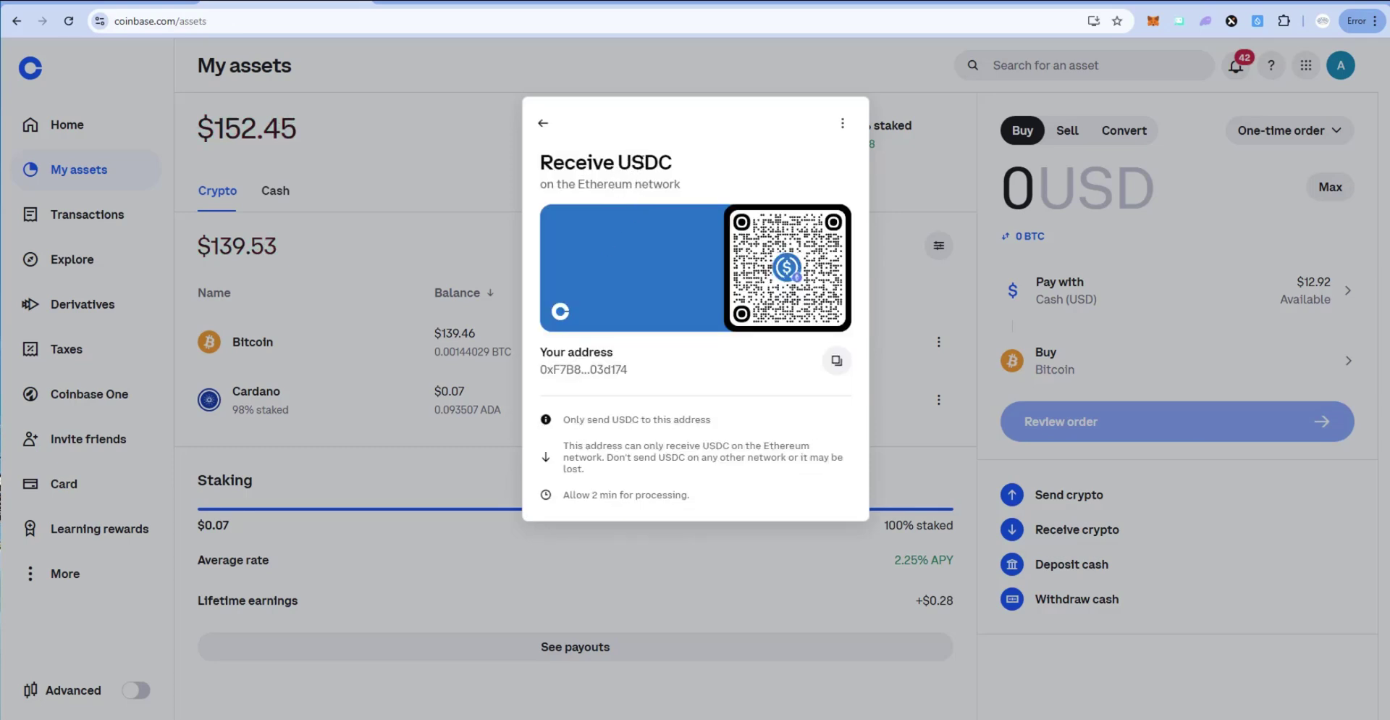
left_click_drag(598, 191, 665, 204)
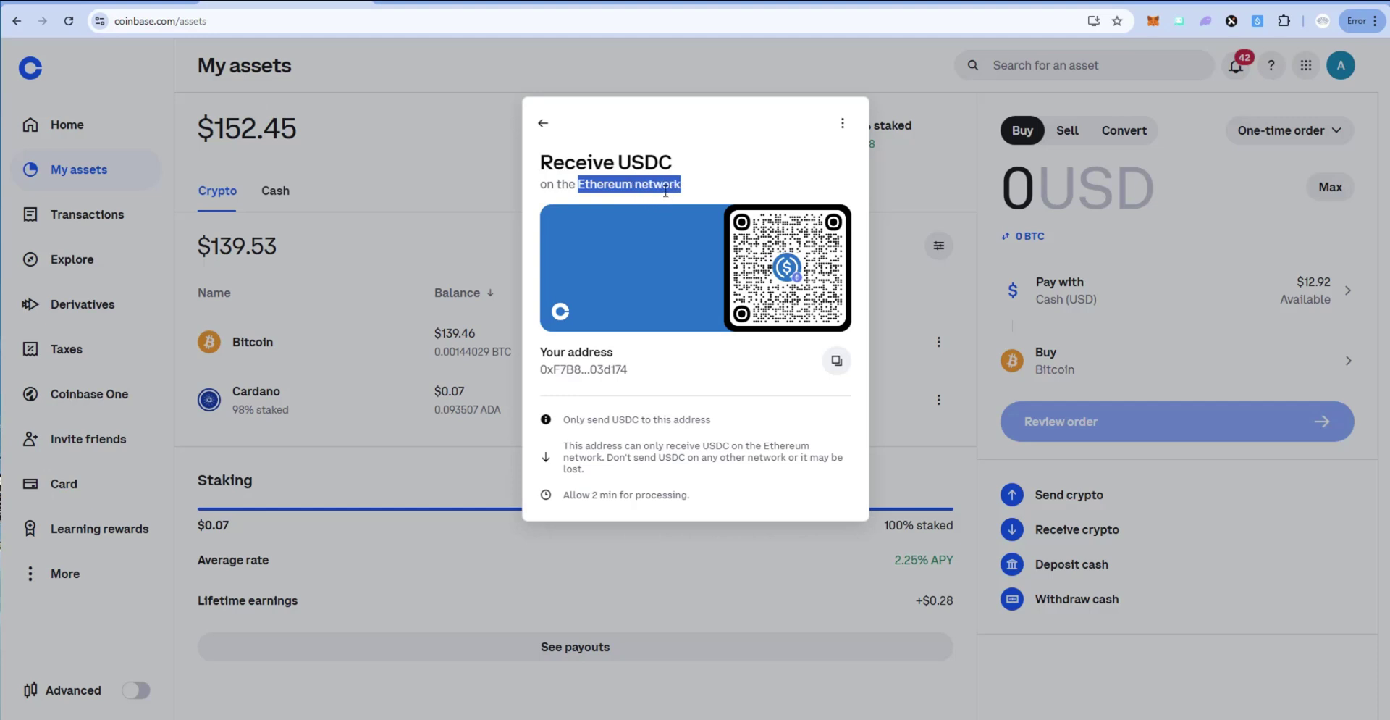
left_click(610, 191)
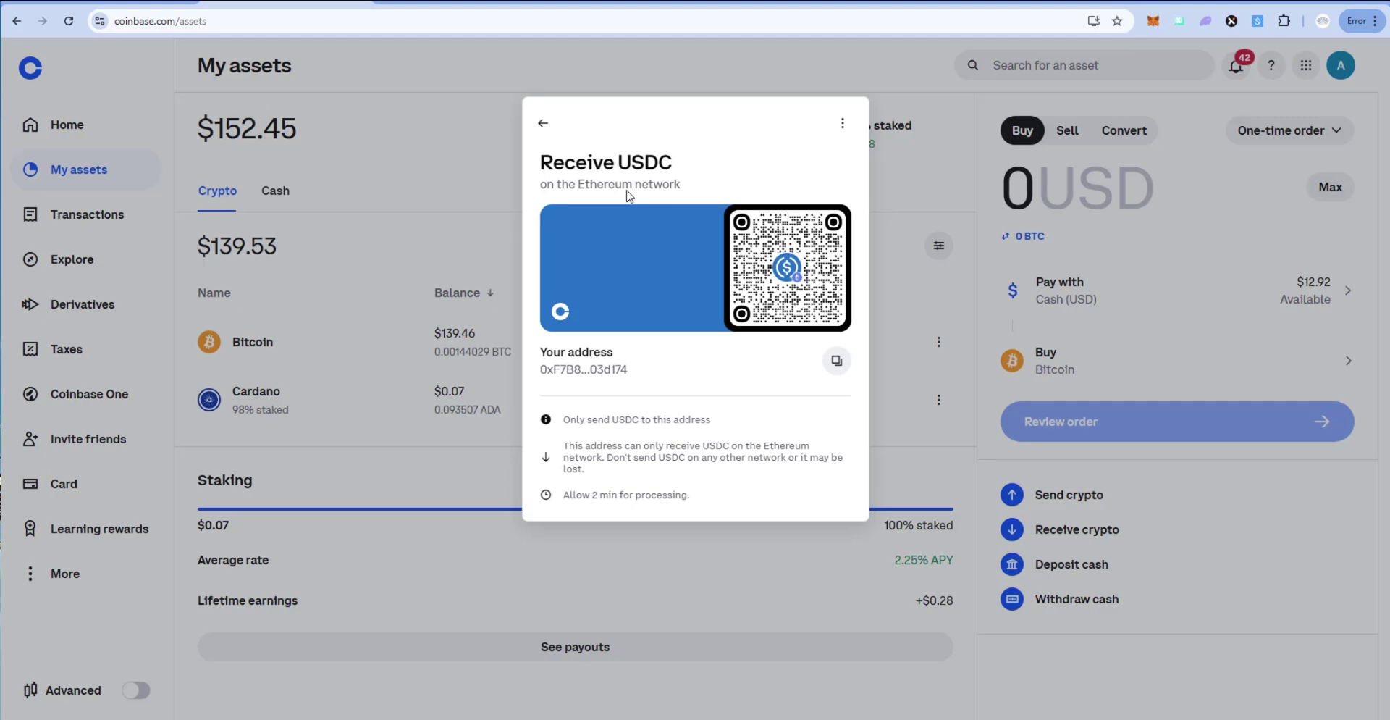
double_click(590, 185)
Step: Search the asset picker for 'usdc' and pick USDC again
left_click(543, 123)
left_click(665, 180)
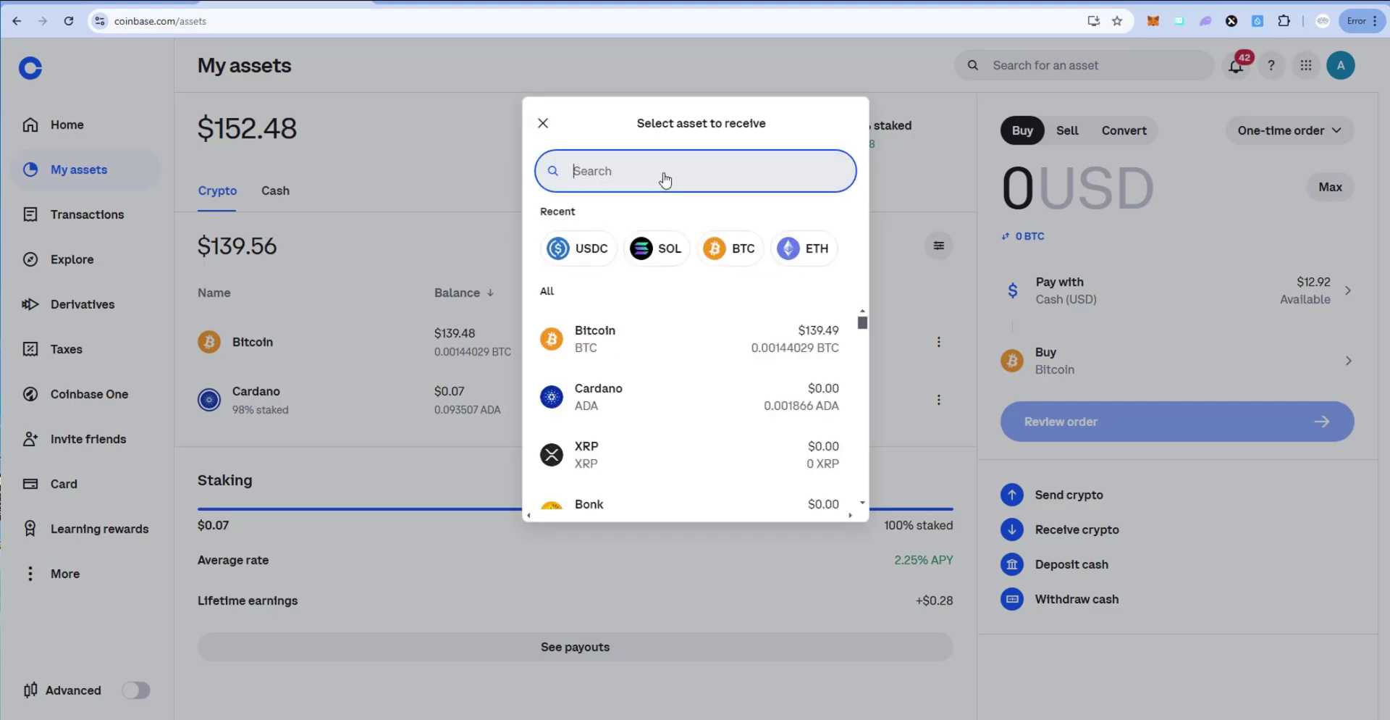
type("usdc")
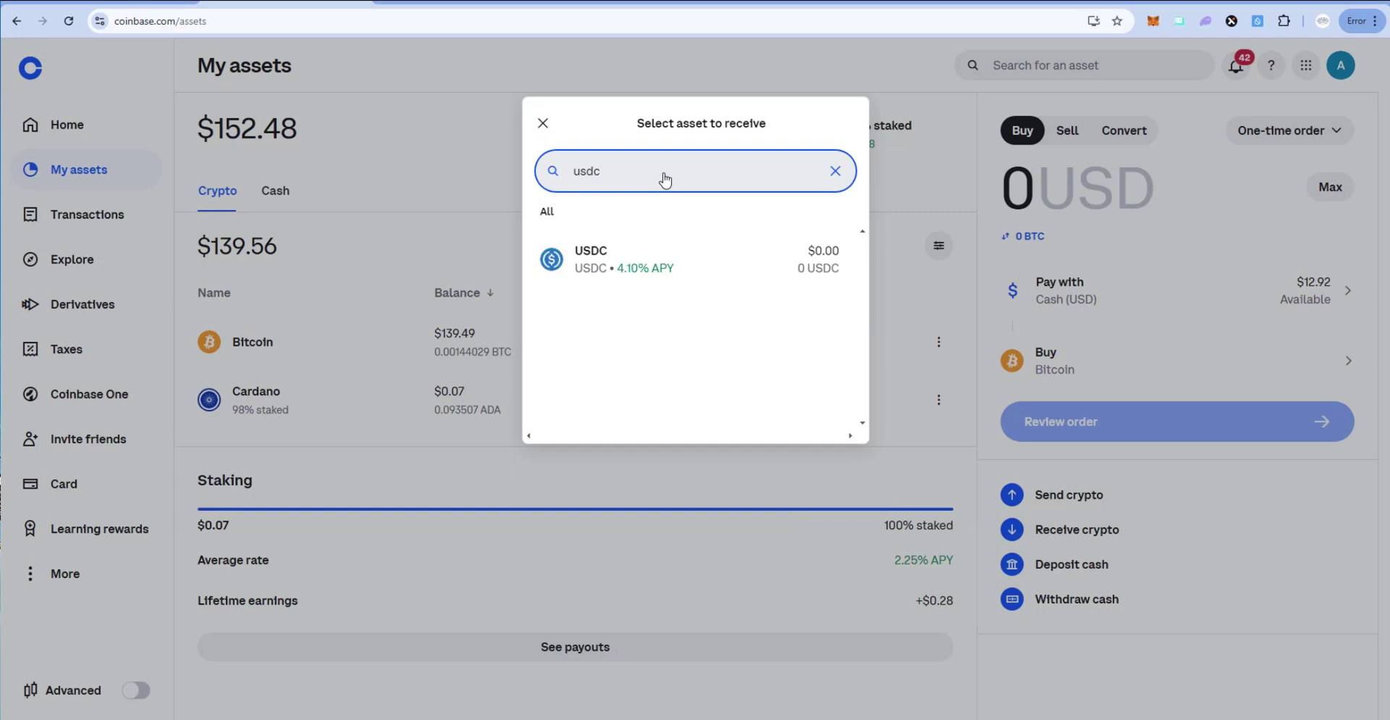
left_click(673, 270)
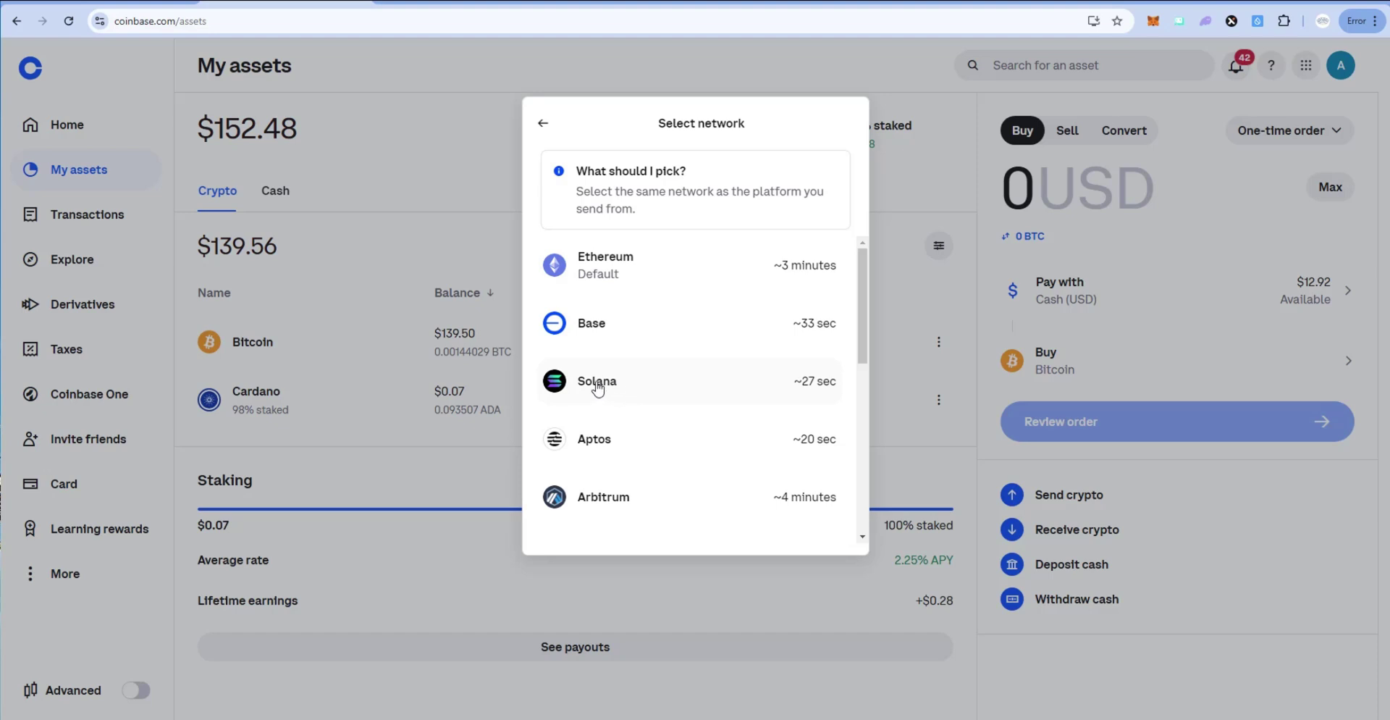
Step: Choose the Solana network, accept the network warning, and copy the USDC deposit address
left_click(597, 389)
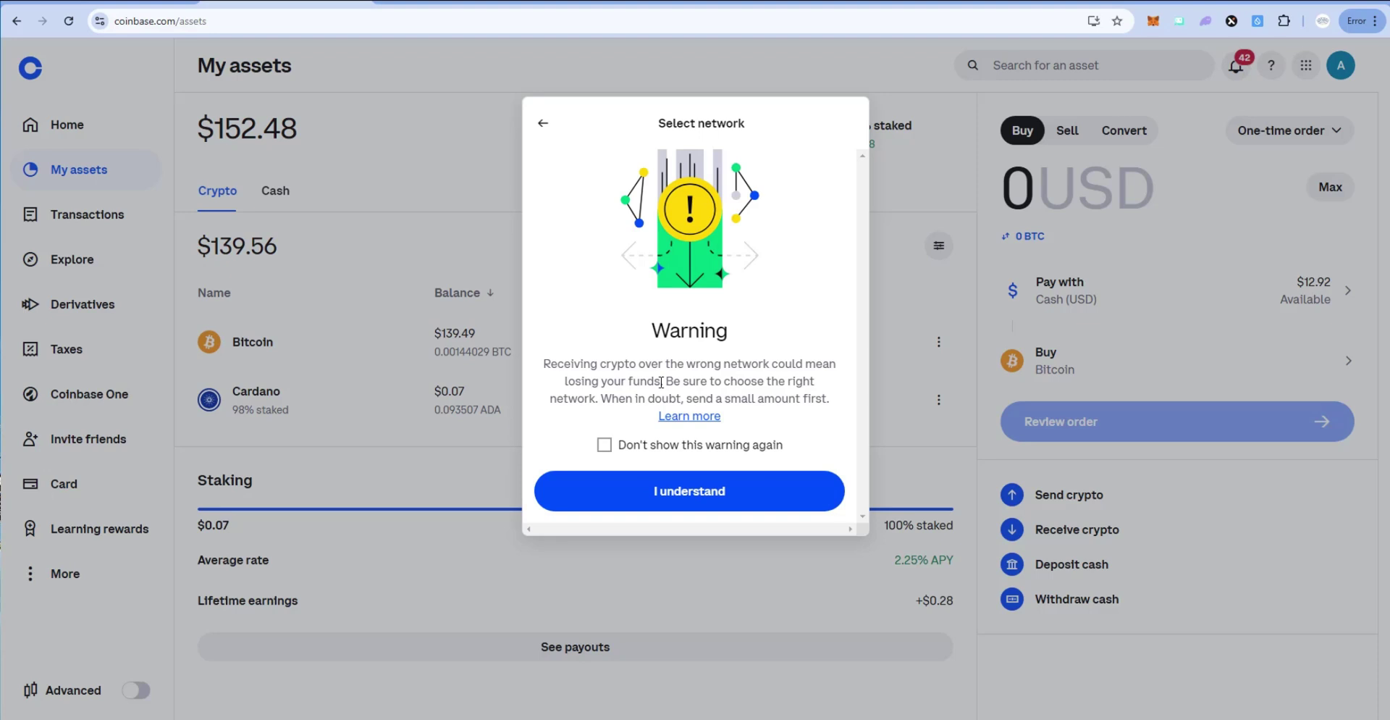
left_click(676, 492)
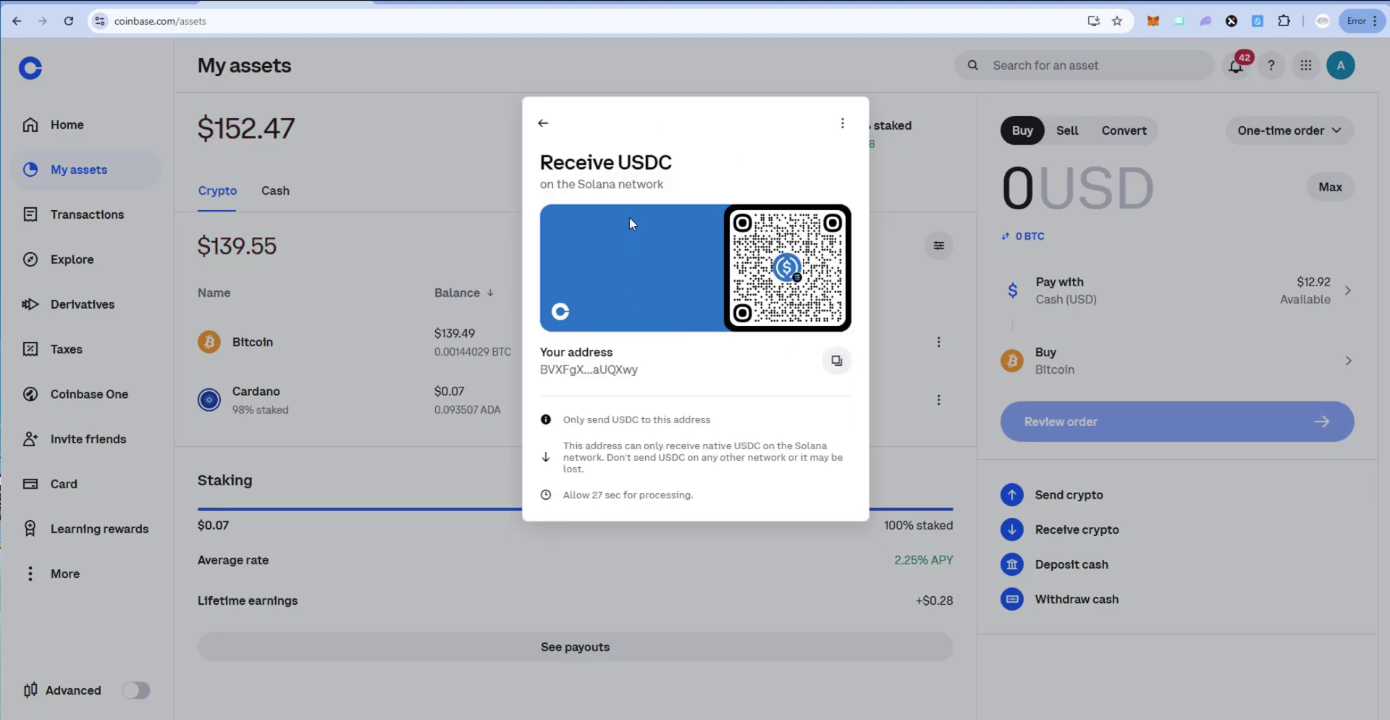
left_click_drag(568, 161, 670, 161)
left_click(670, 161)
left_click_drag(600, 189, 653, 192)
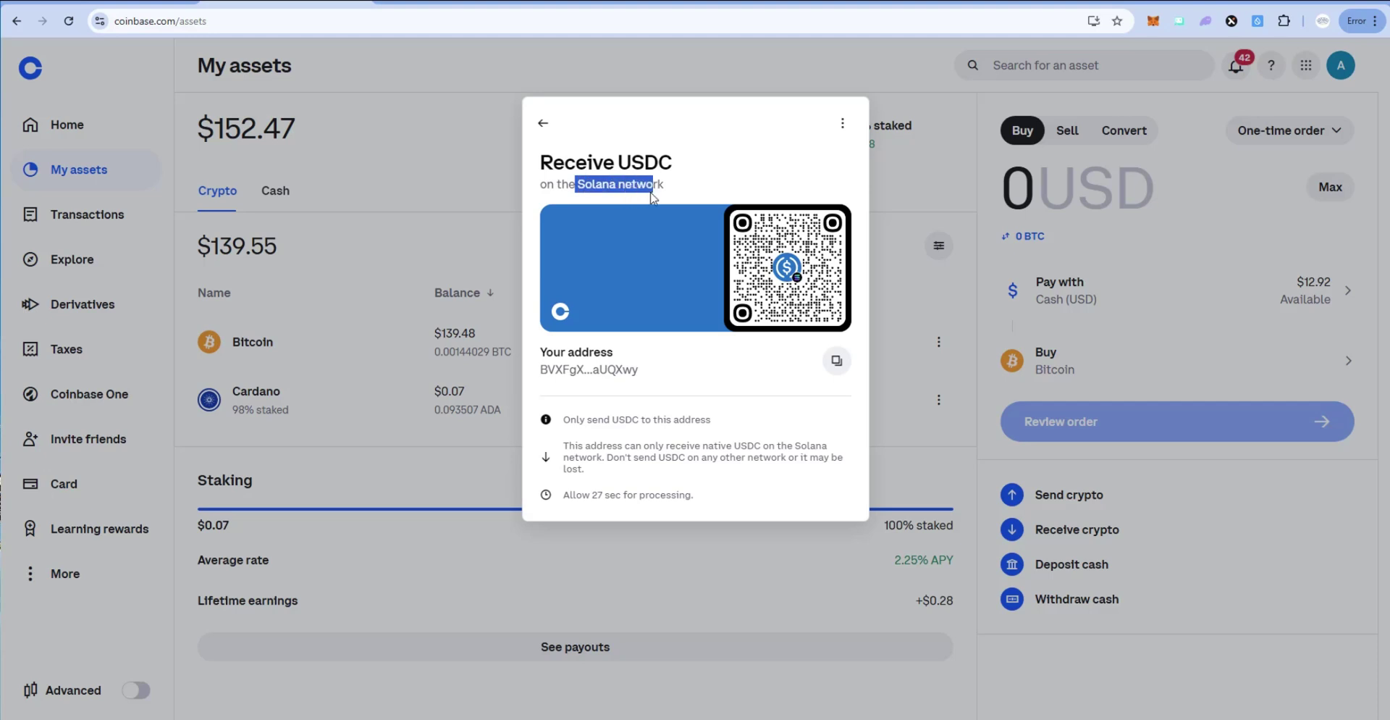
left_click(604, 169)
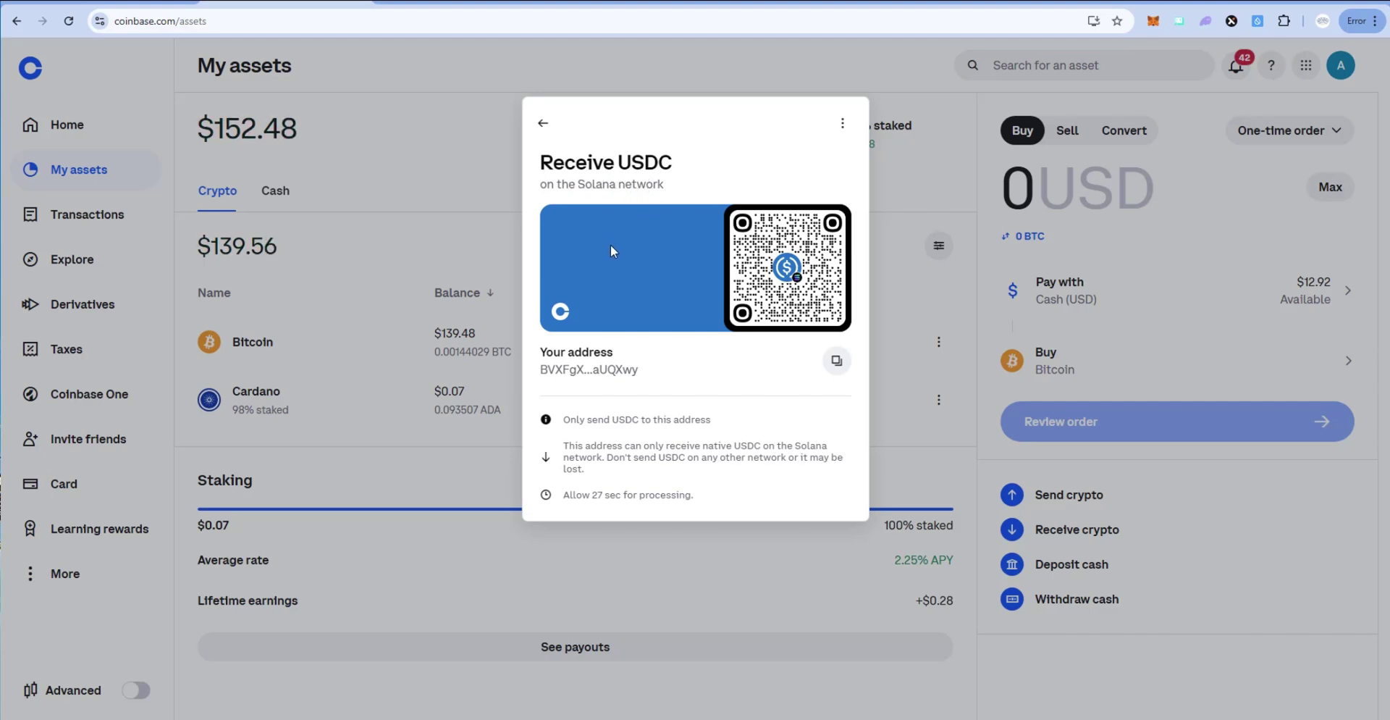
left_click(836, 360)
Step: Review the Solana USDC token details in Phantom
left_click(1207, 23)
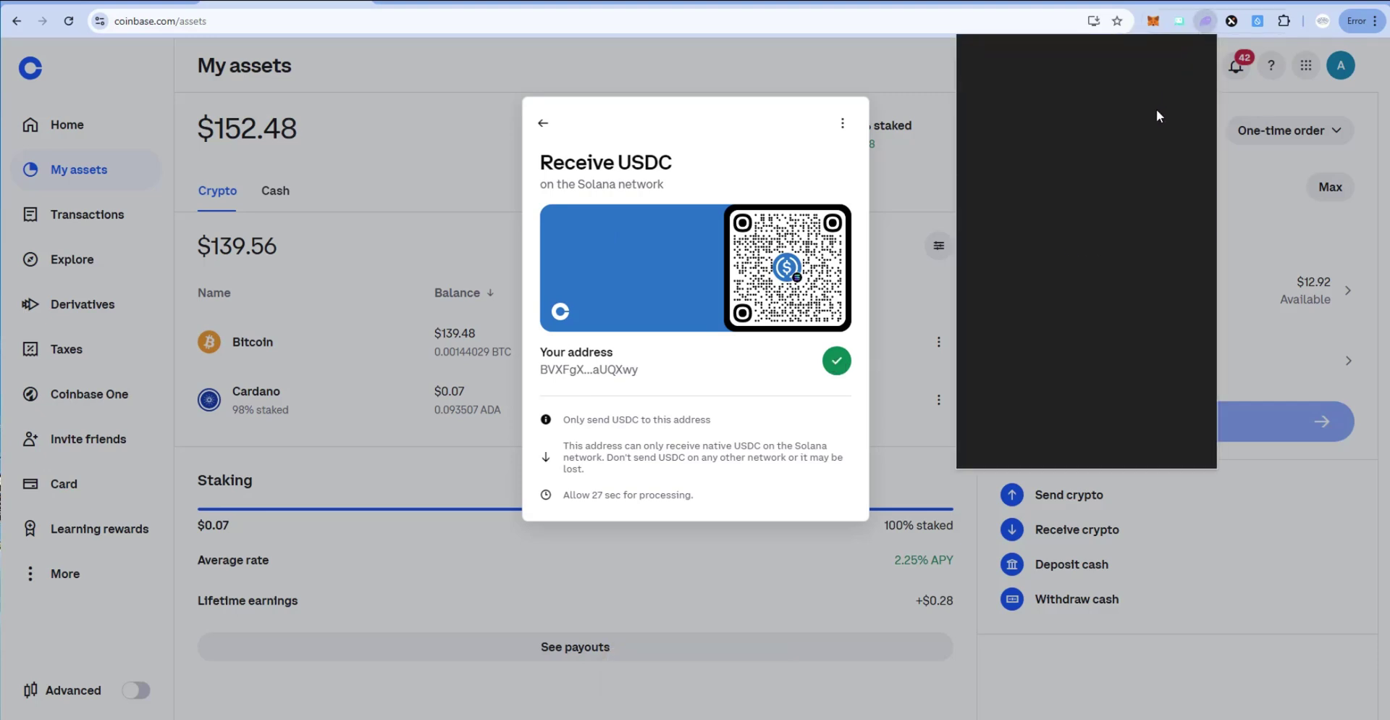
left_click(1075, 375)
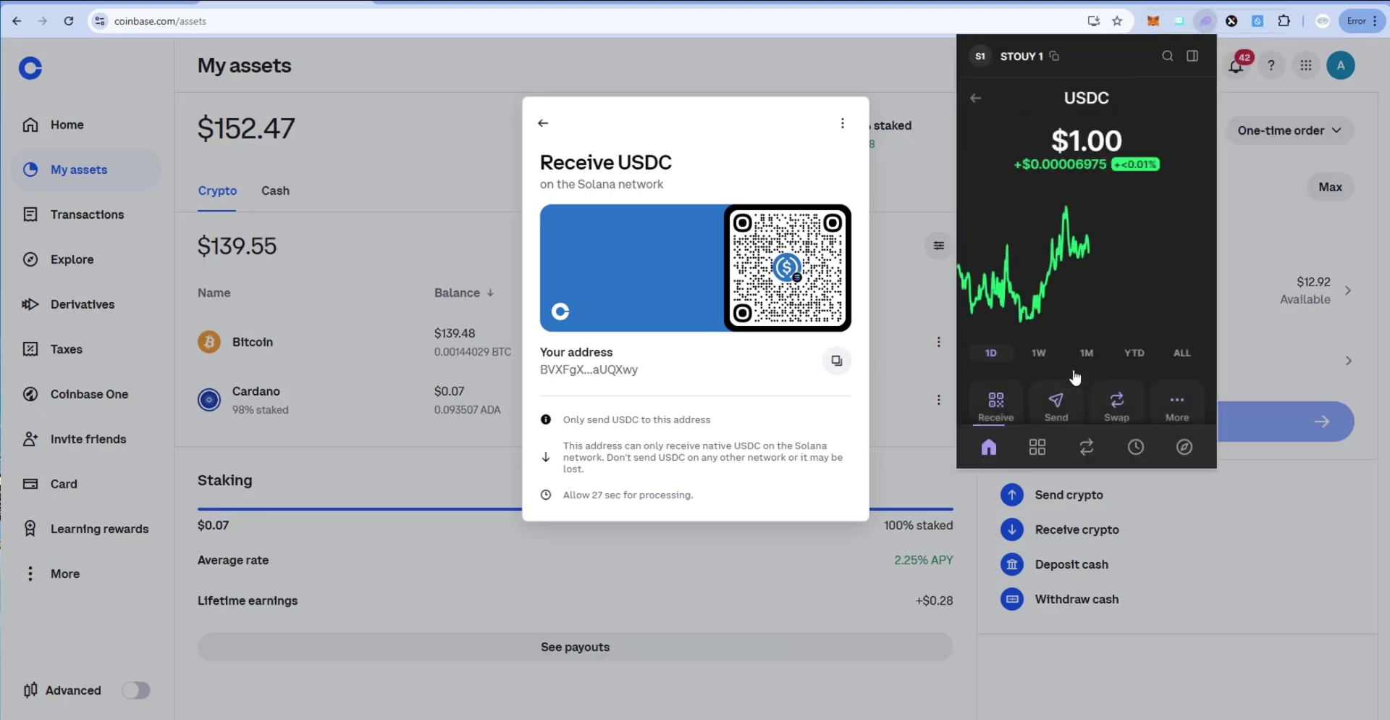
mouse_move(1015, 242)
scroll(1083, 239, "down", 1)
scroll(1089, 241, "down", 8)
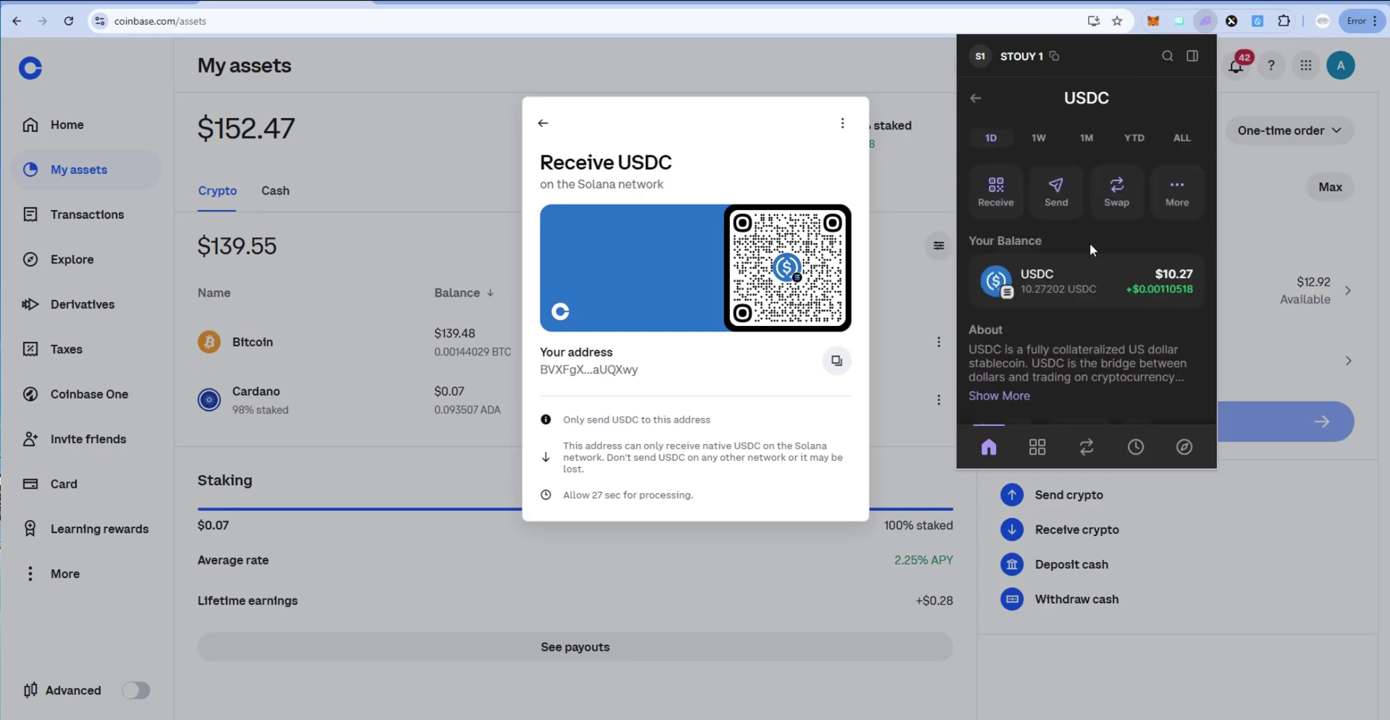
scroll(1145, 289, "up", 3)
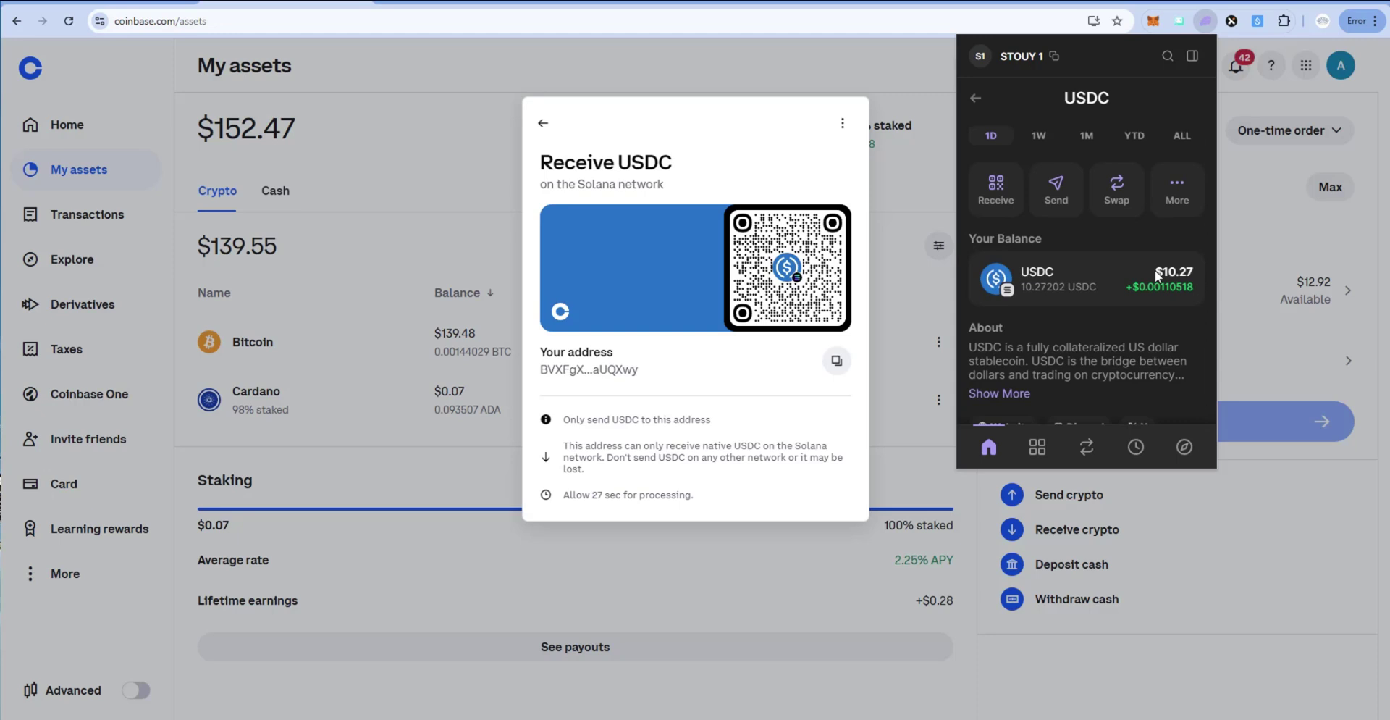
scroll(1111, 298, "down", 5)
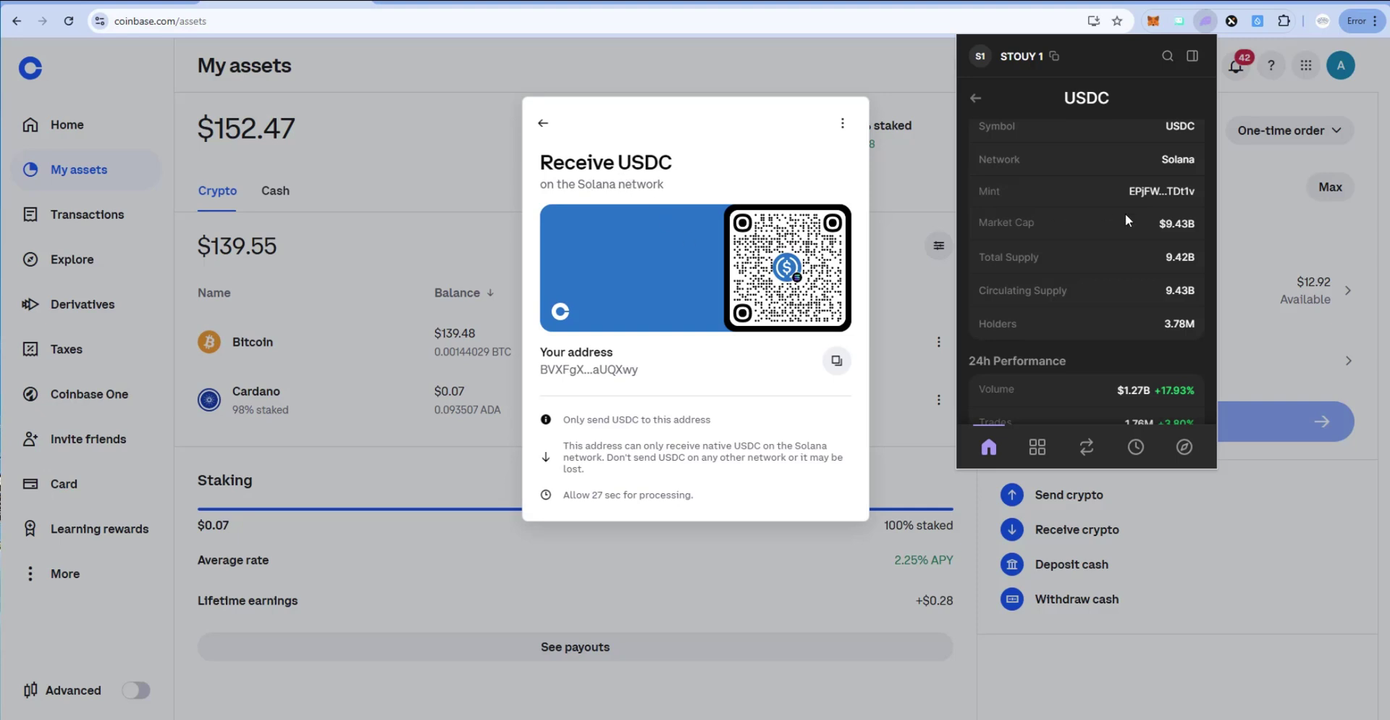
scroll(1094, 242, "up", 5)
Step: Send the full 10.272023 USDC to the Coinbase Solana address and view it on Solscan
left_click(1054, 342)
key("ctrl+v")
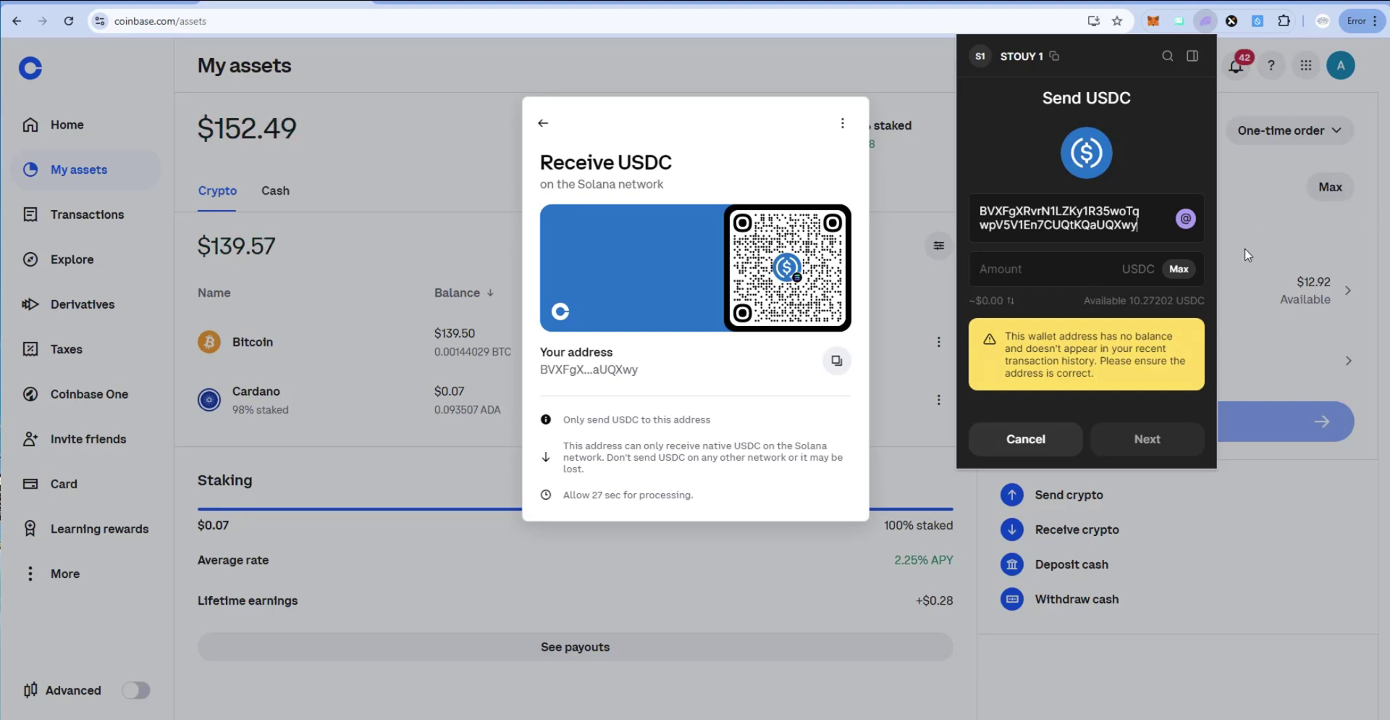
left_click(1178, 269)
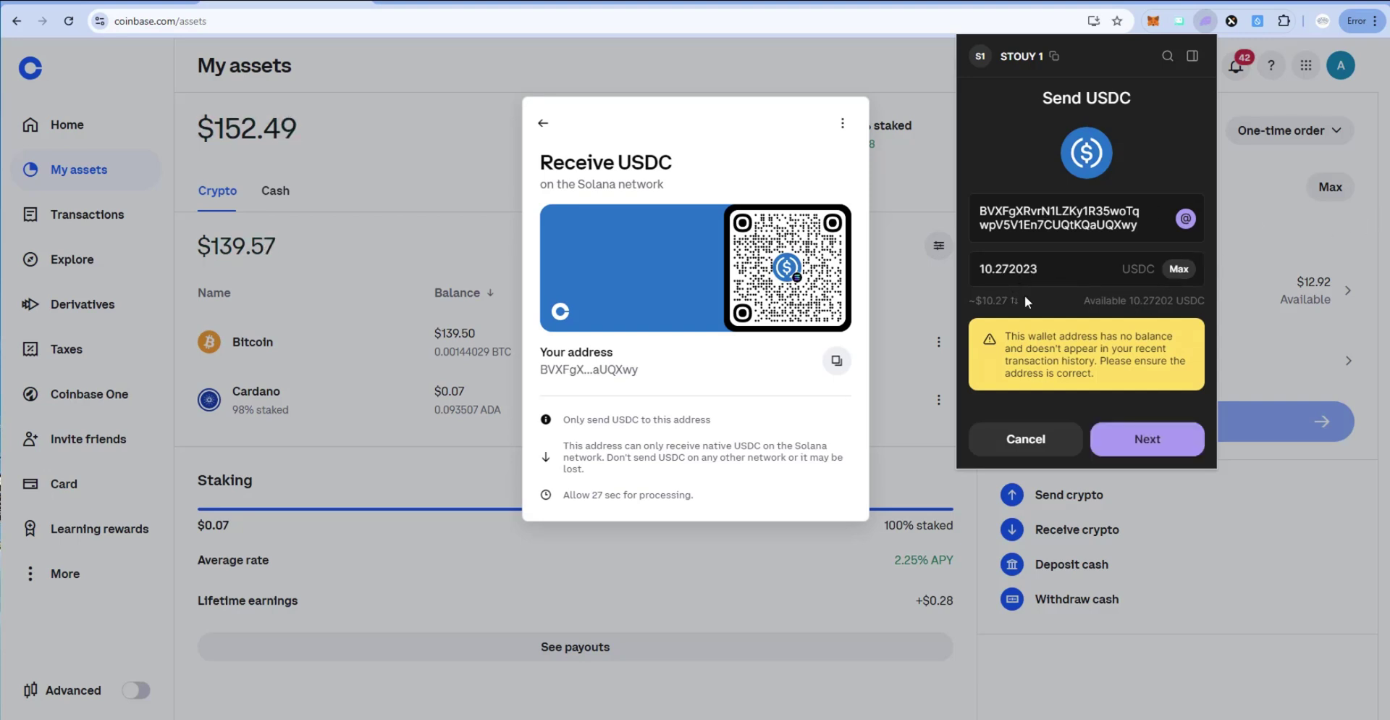
left_click(1148, 446)
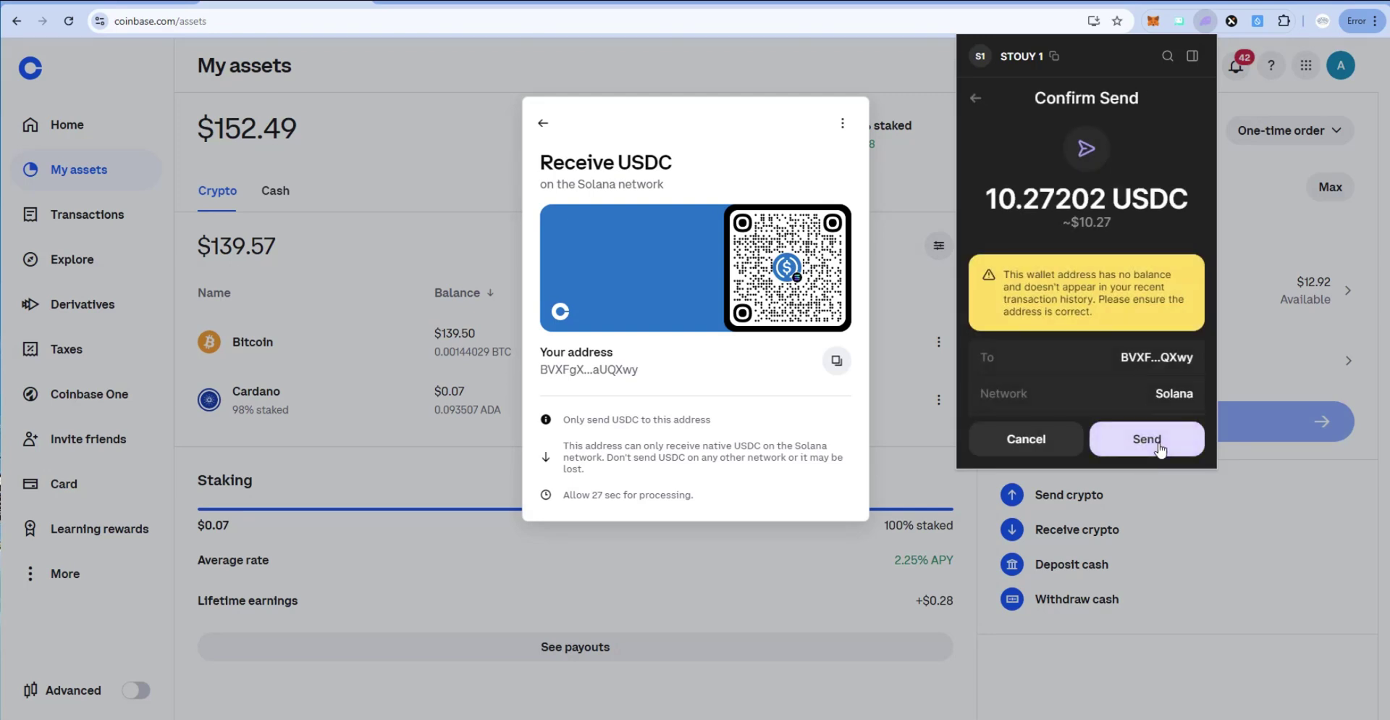
left_click(1157, 444)
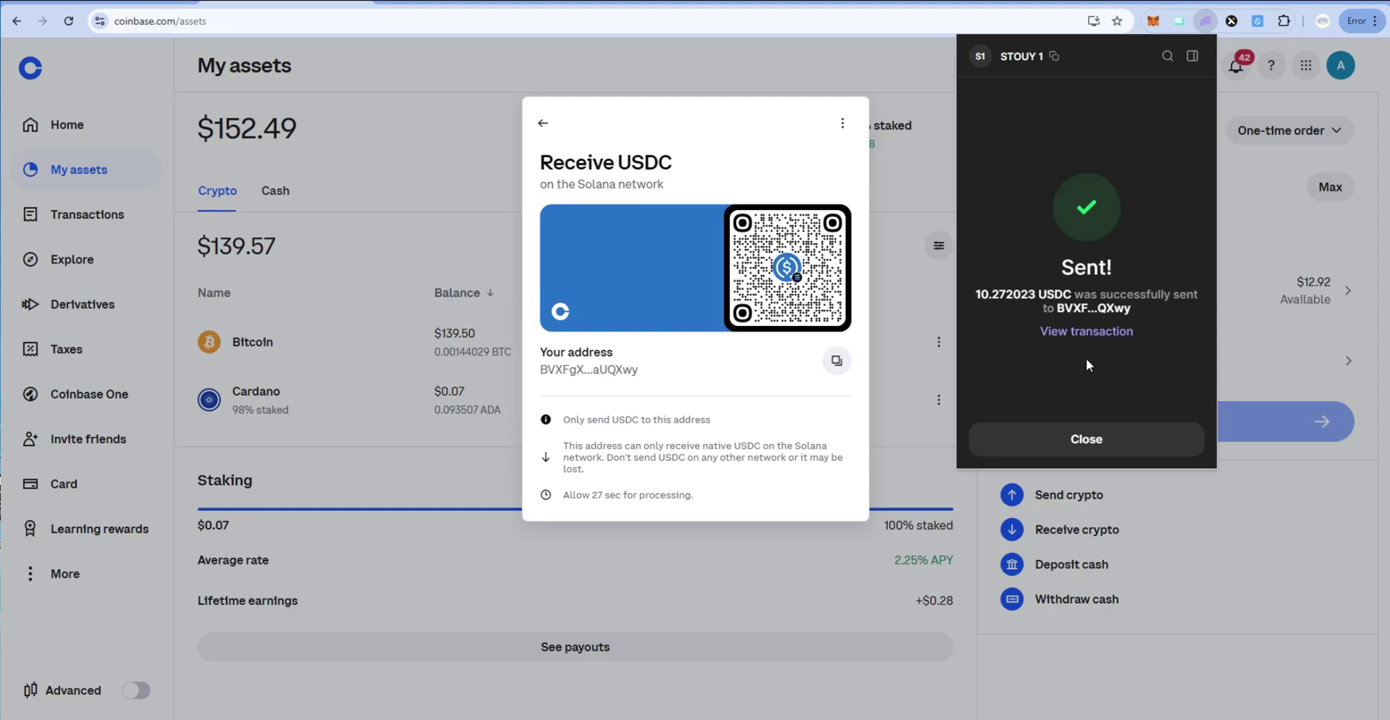
left_click(1087, 331)
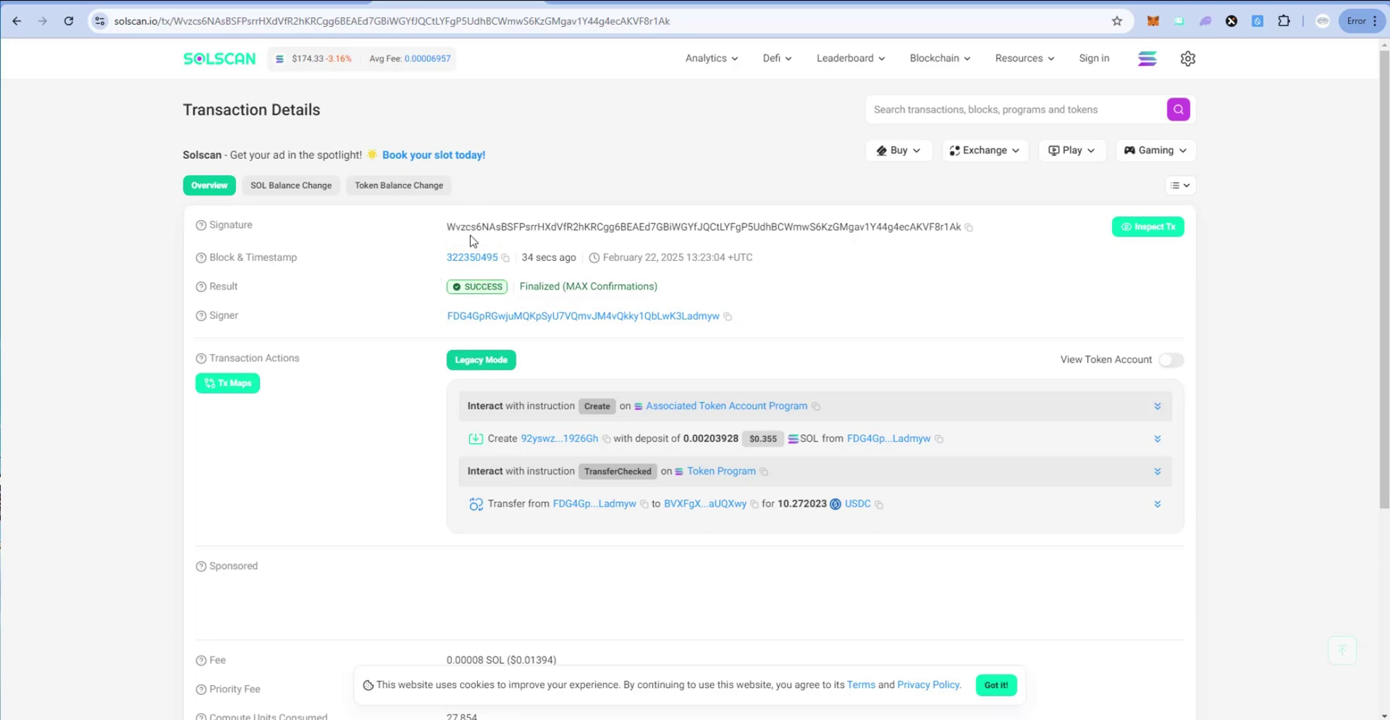
Step: Close the Solscan tab, dismiss the Receive USDC dialog, and reload the Coinbase assets page
key("ctrl+w")
left_click(380, 112)
left_click(419, 21)
key("ctrl+a")
key("Return")
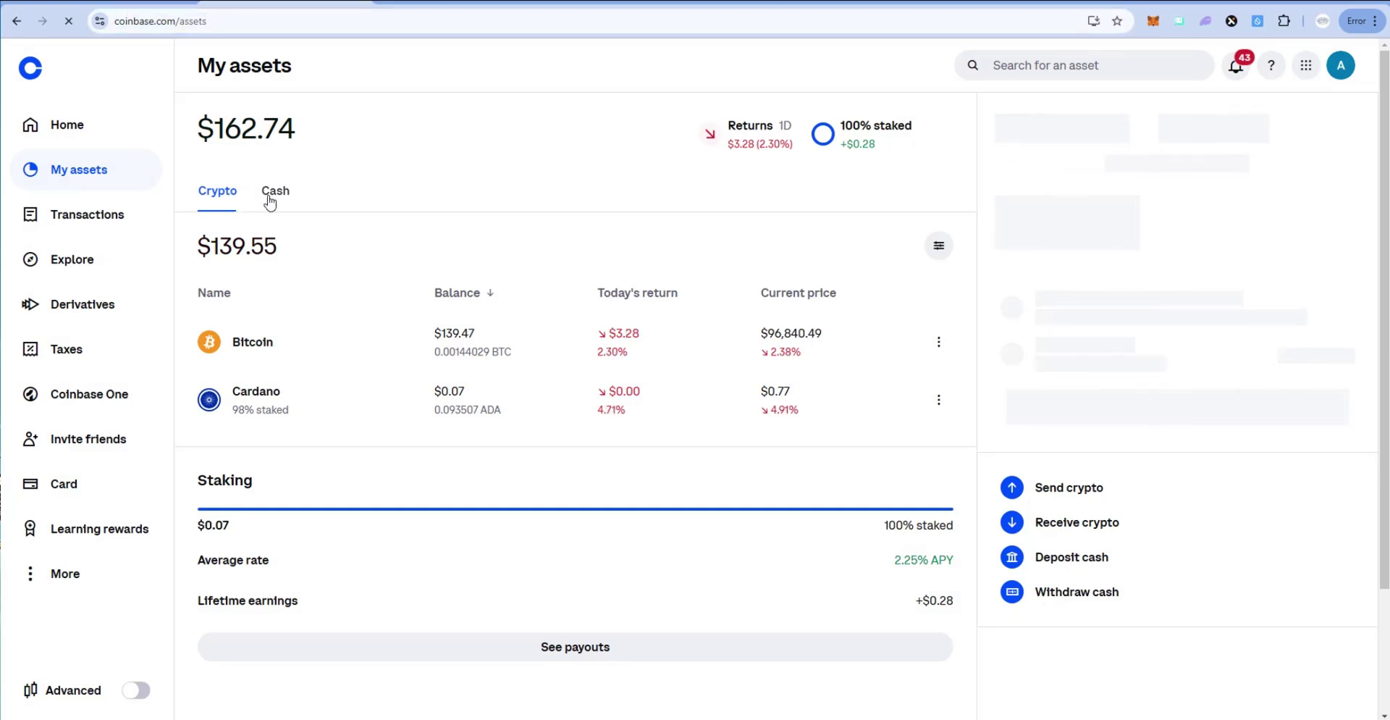
Step: Convert the full 10.27 USDC cash balance to US dollars with a Max order
left_click(276, 194)
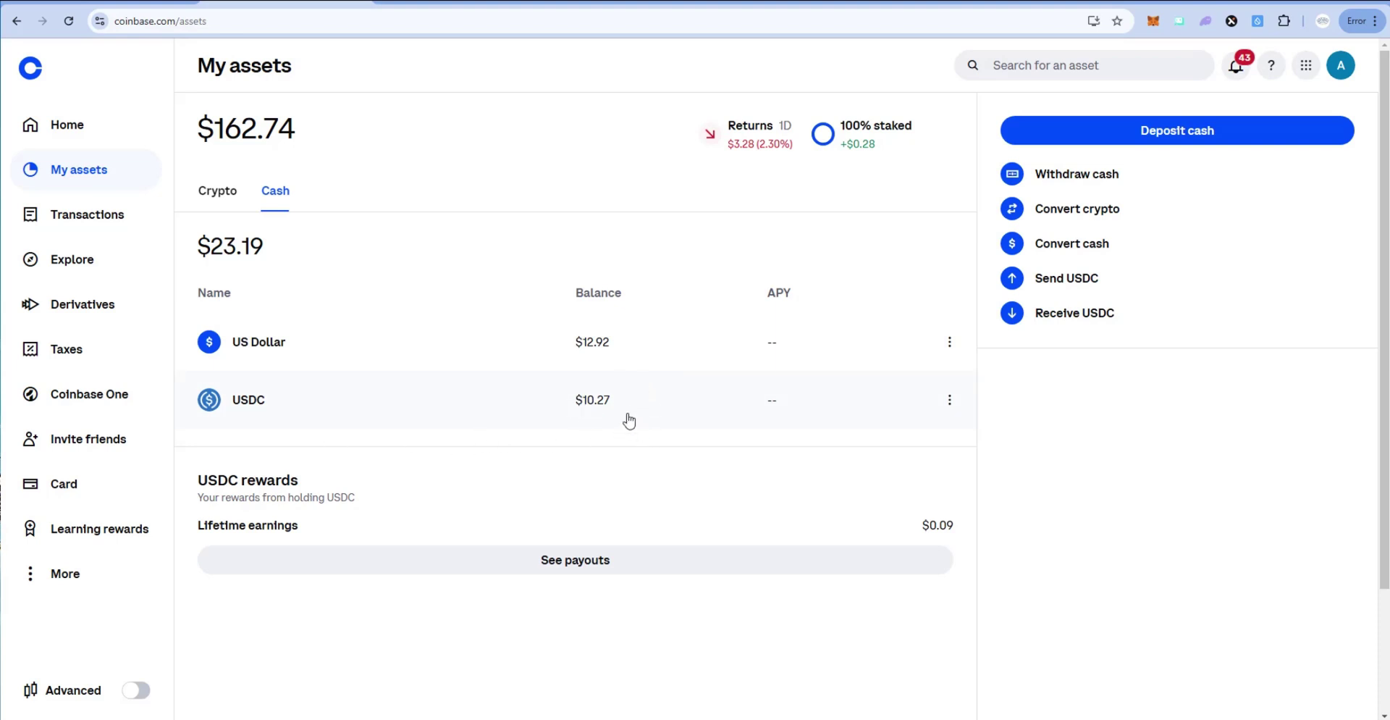
left_click(950, 402)
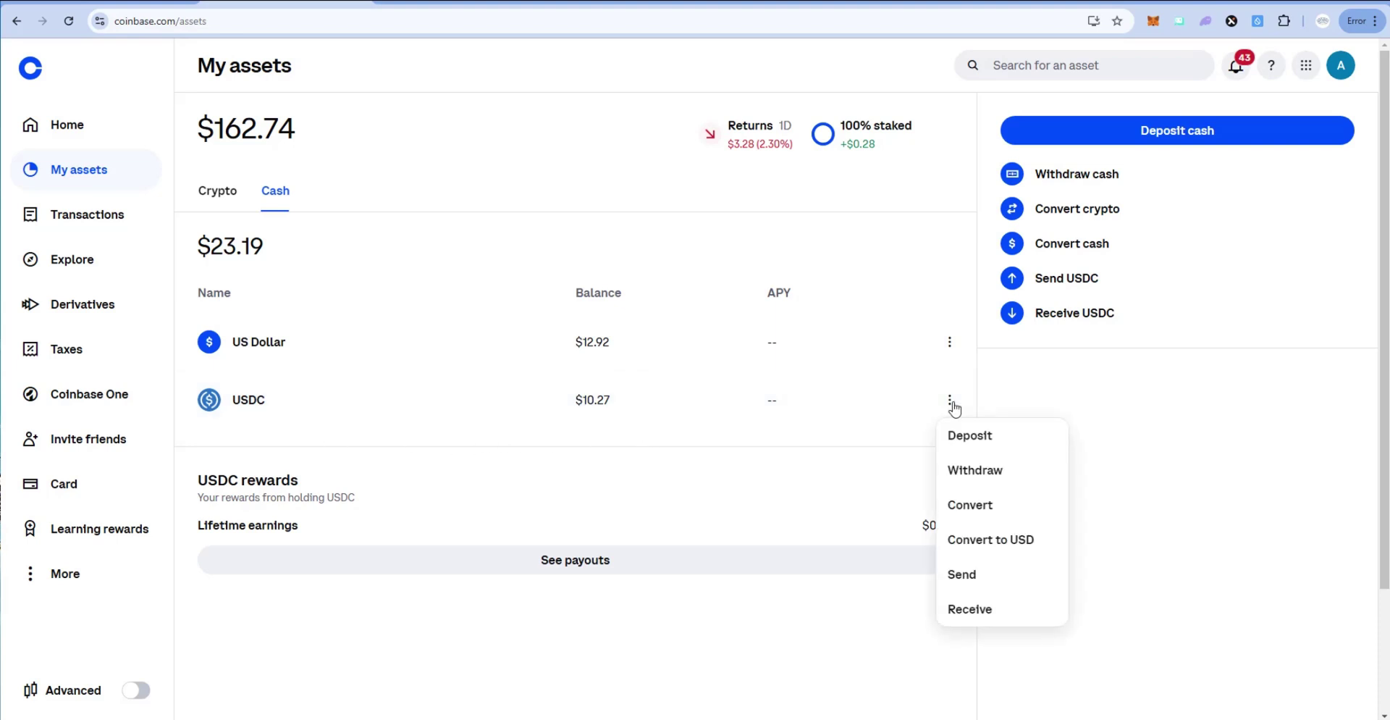
left_click(981, 545)
left_click(706, 341)
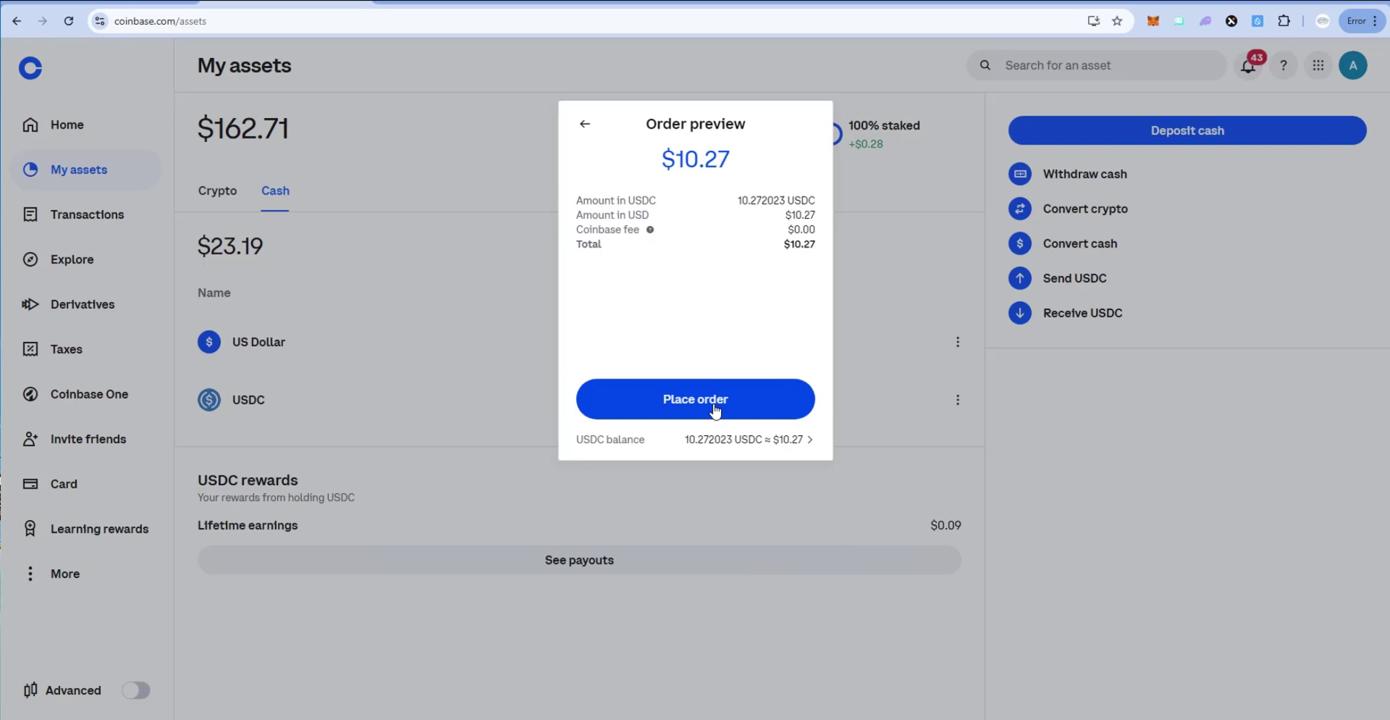
left_click(715, 410)
left_click(697, 355)
Step: Reload Coinbase and confirm cash reads US Dollar $23.19 and USDC $0.00
left_click(519, 29)
key("Return")
left_click(273, 202)
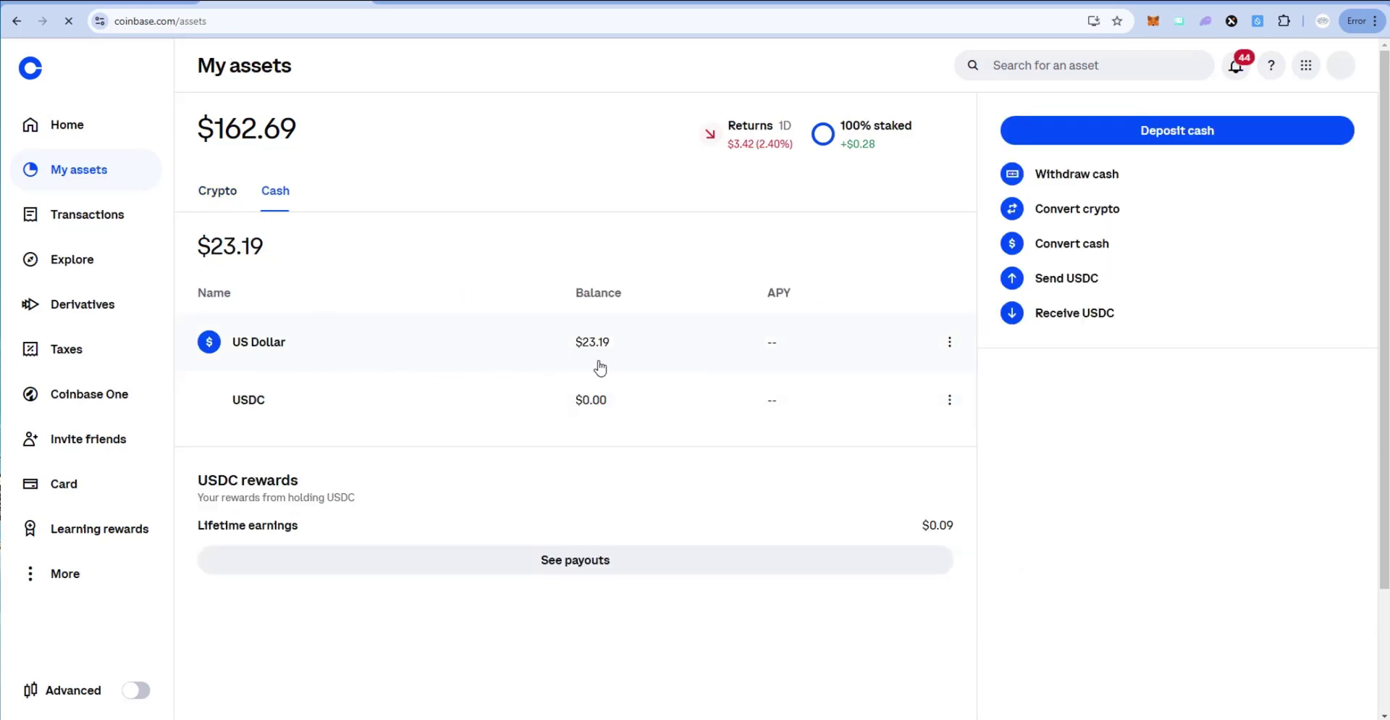
Step: Set up a $5 cash withdrawal to the Capital One savings account and preview it
left_click(949, 342)
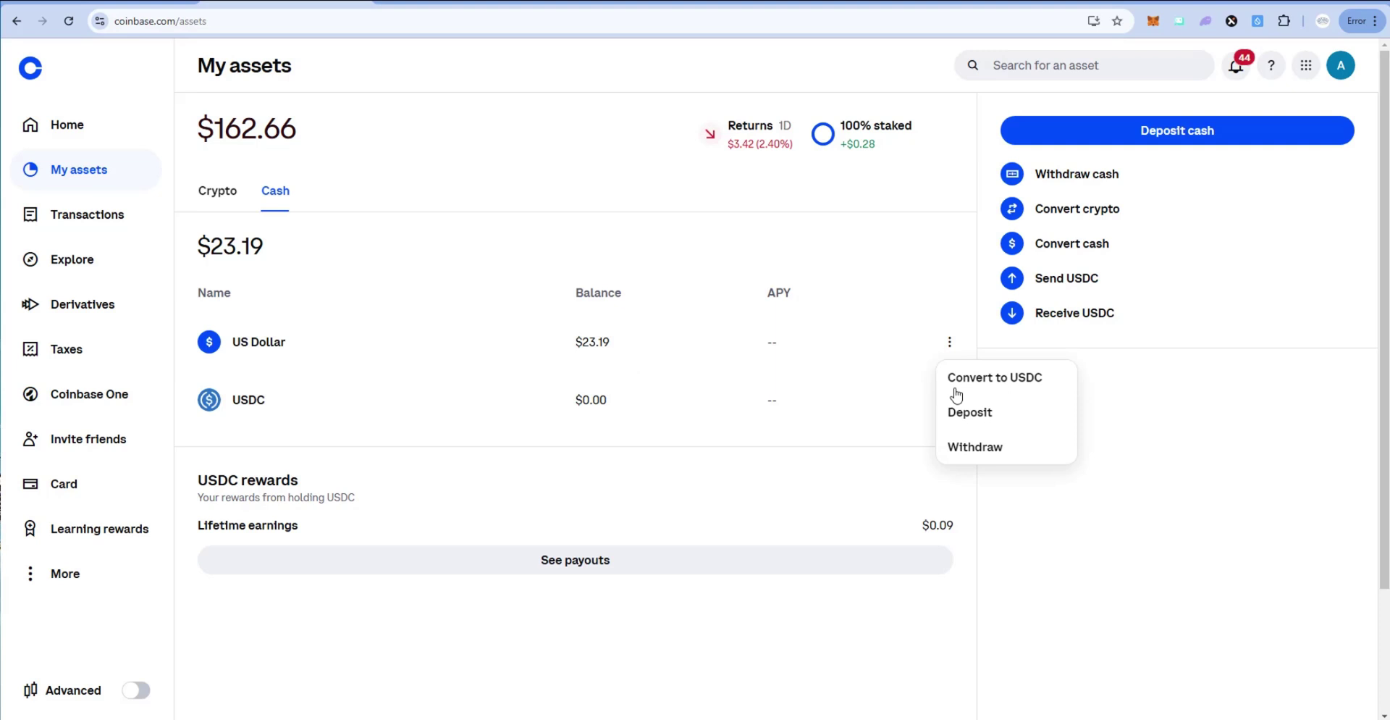
left_click(985, 450)
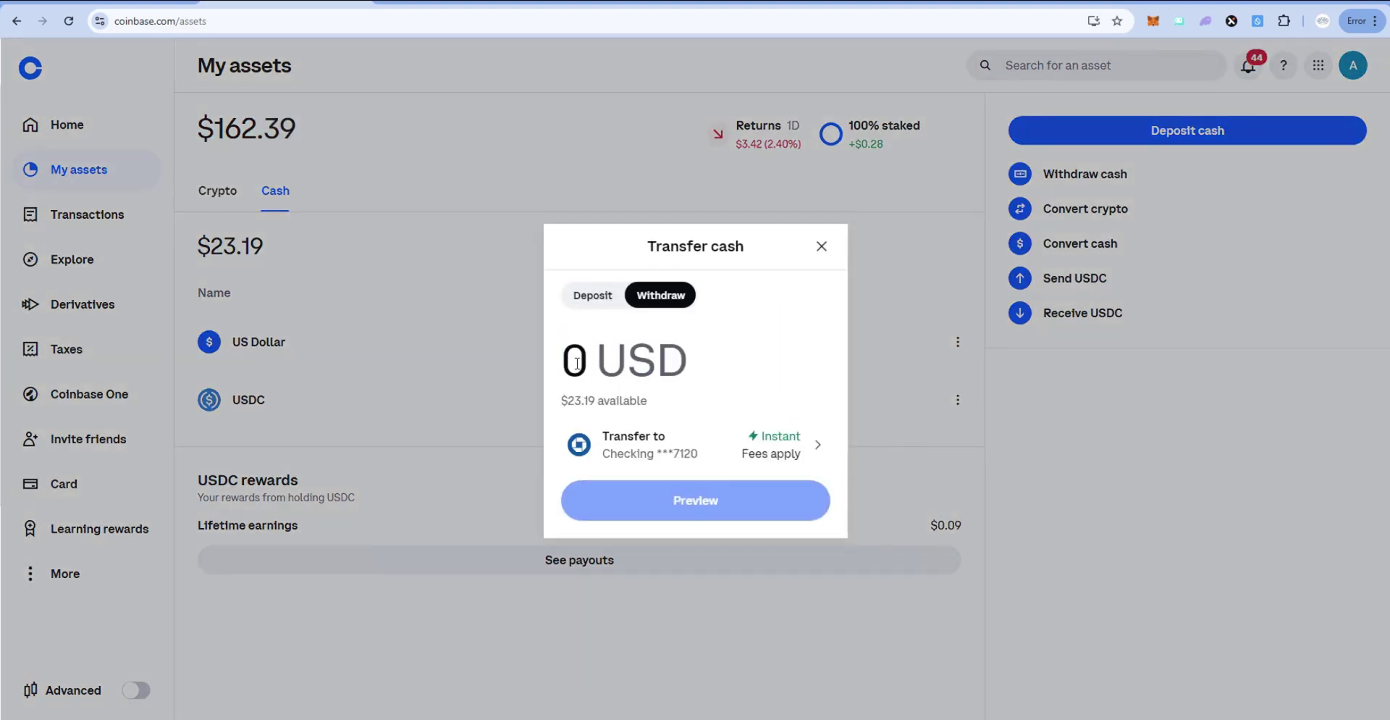
type("5")
left_click(647, 449)
left_click(688, 280)
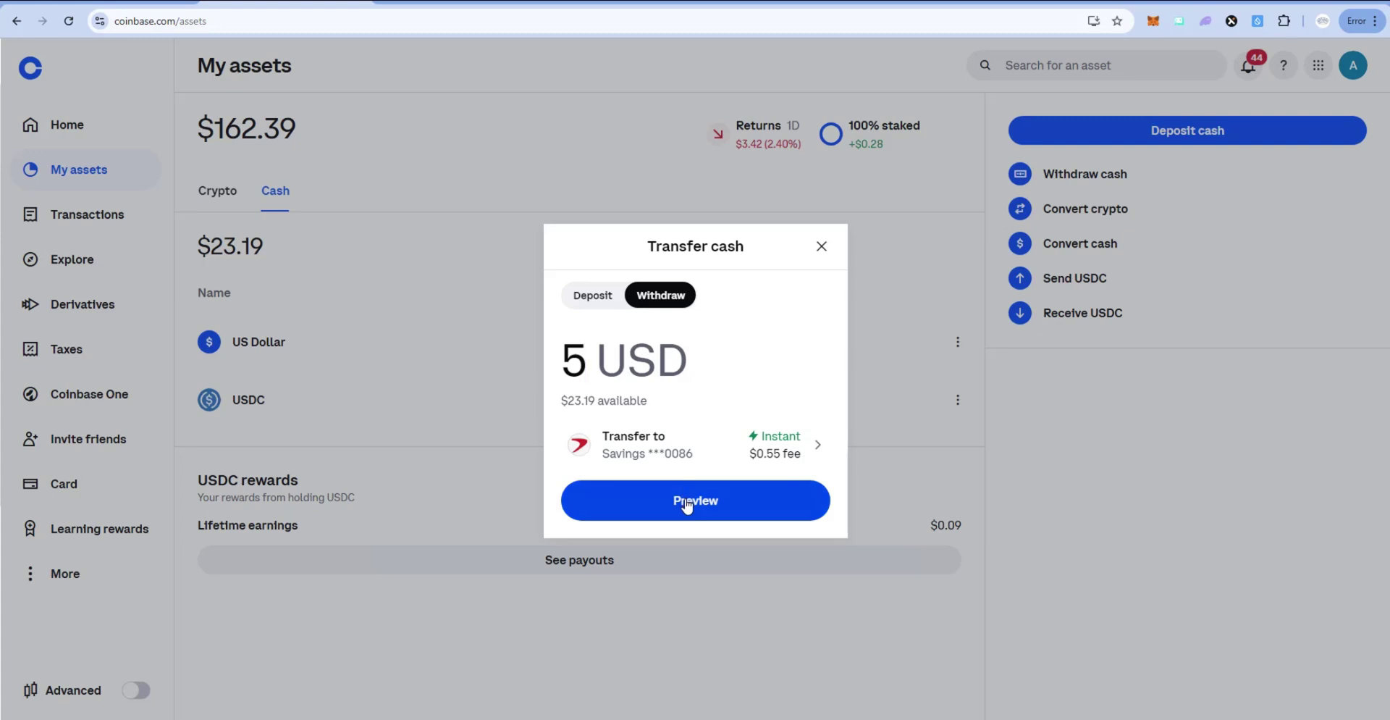
left_click(687, 507)
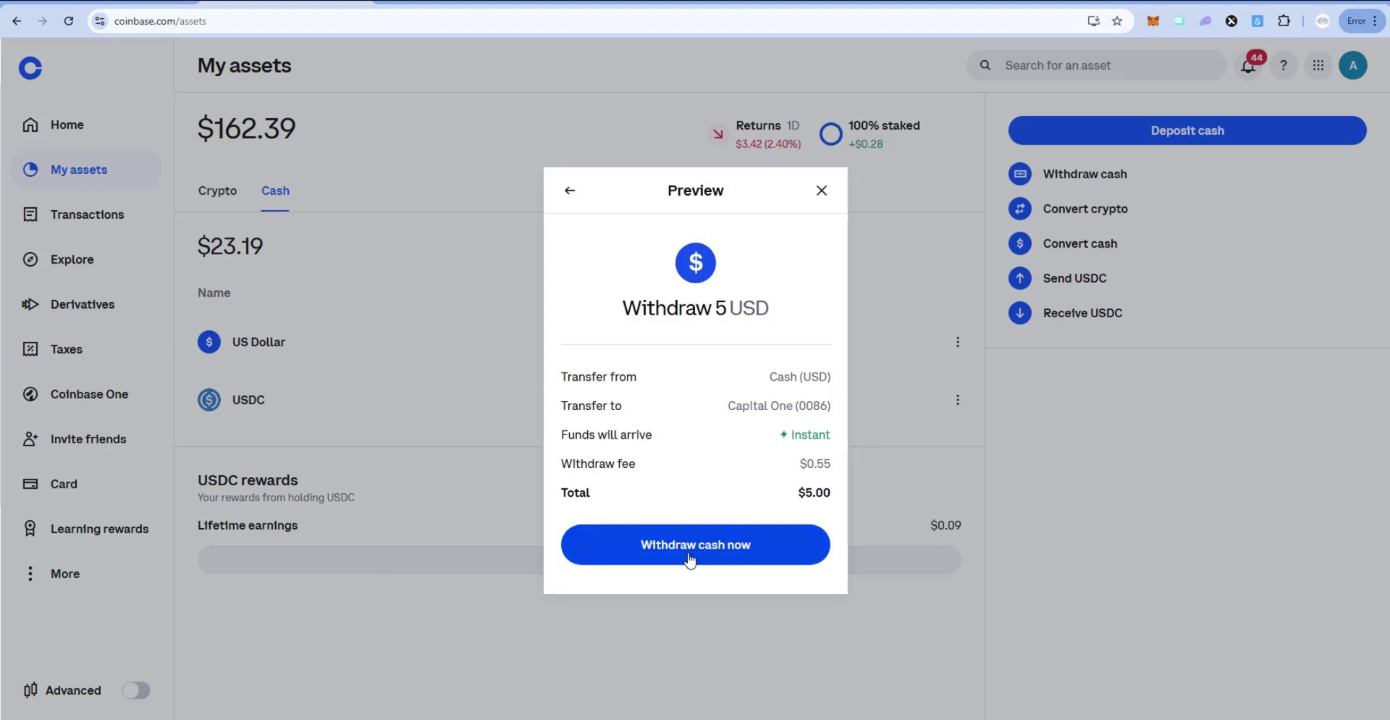
Step: Submit the $5 withdrawal, enter the texted verification code, then check the Phantom wallet balance
left_click(688, 557)
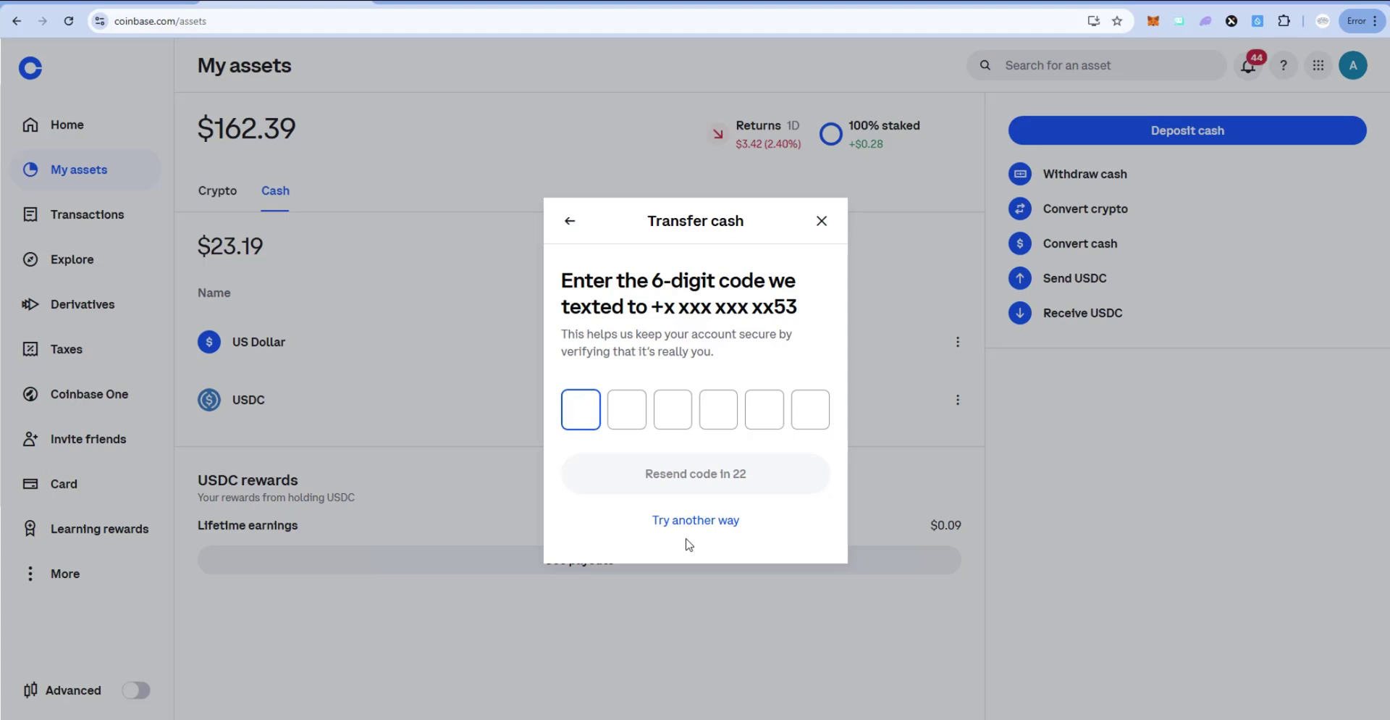
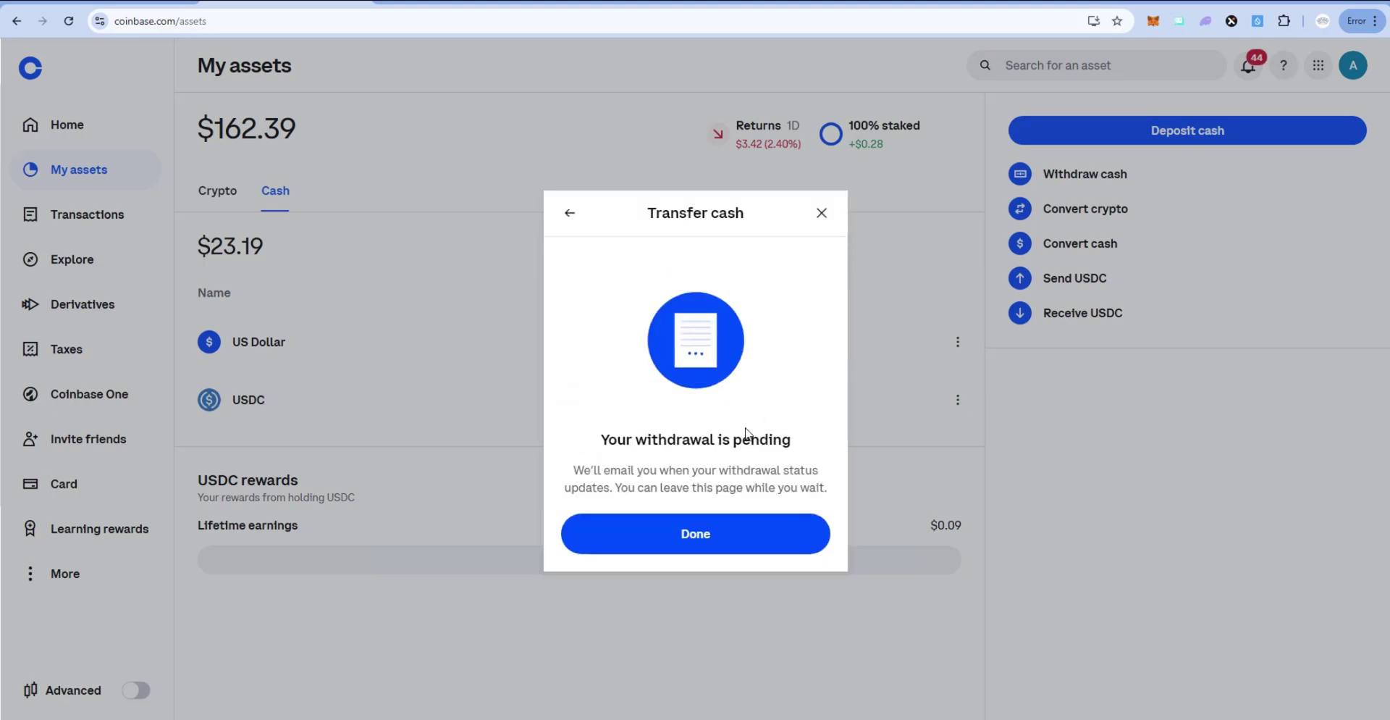
left_click(1206, 21)
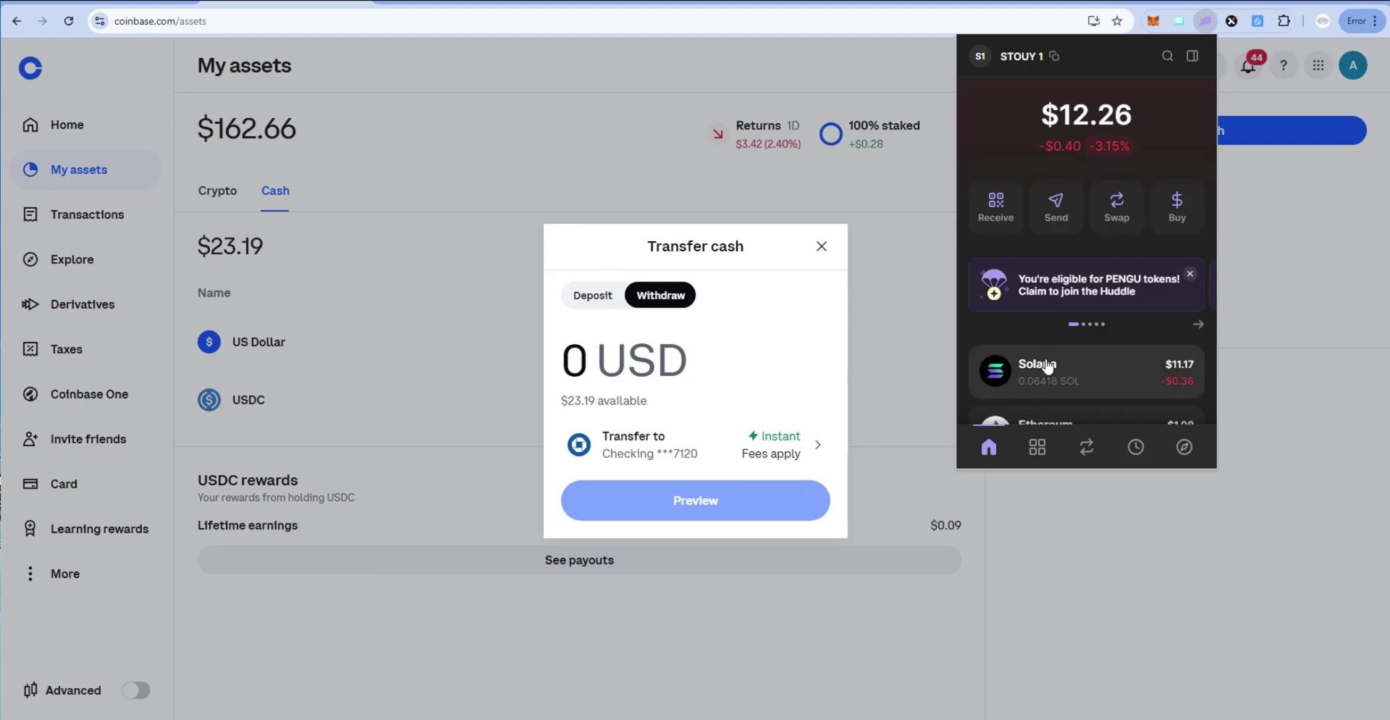
scroll(1086, 326, "down", 1)
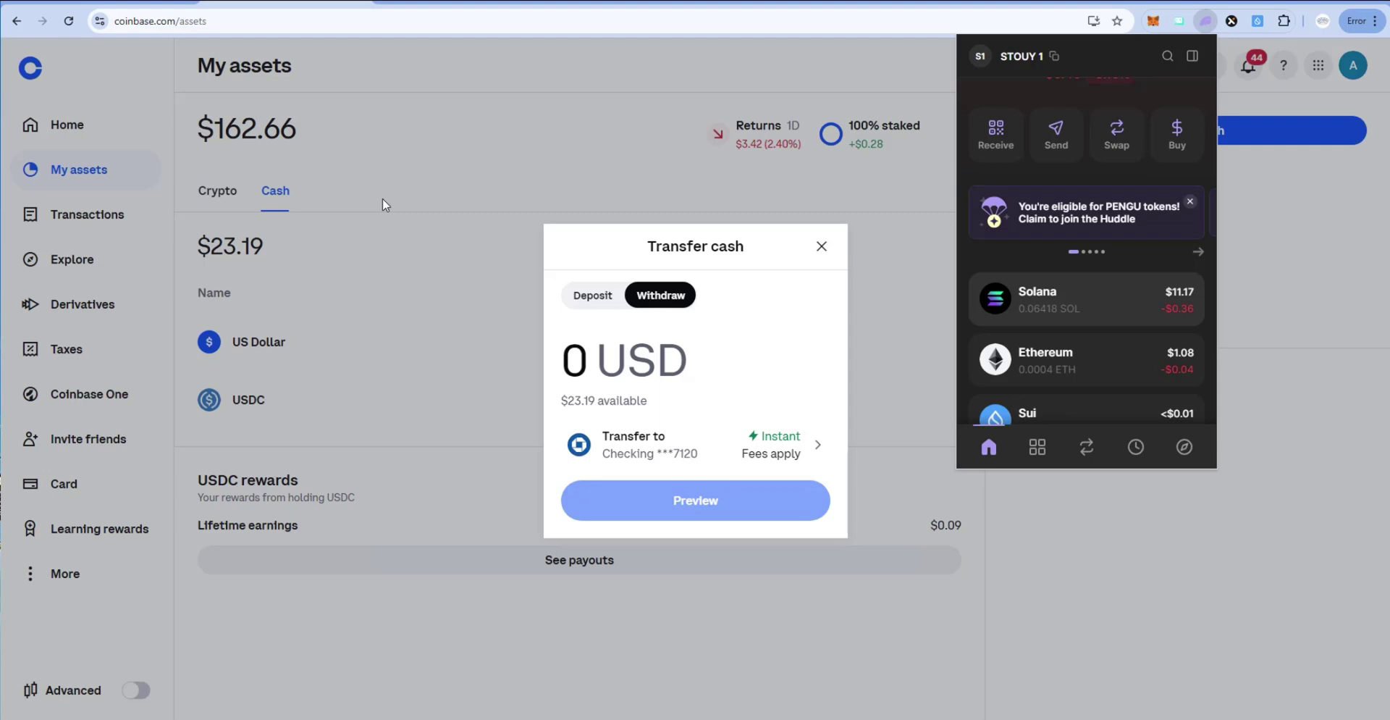
scroll(1070, 319, "up", 1)
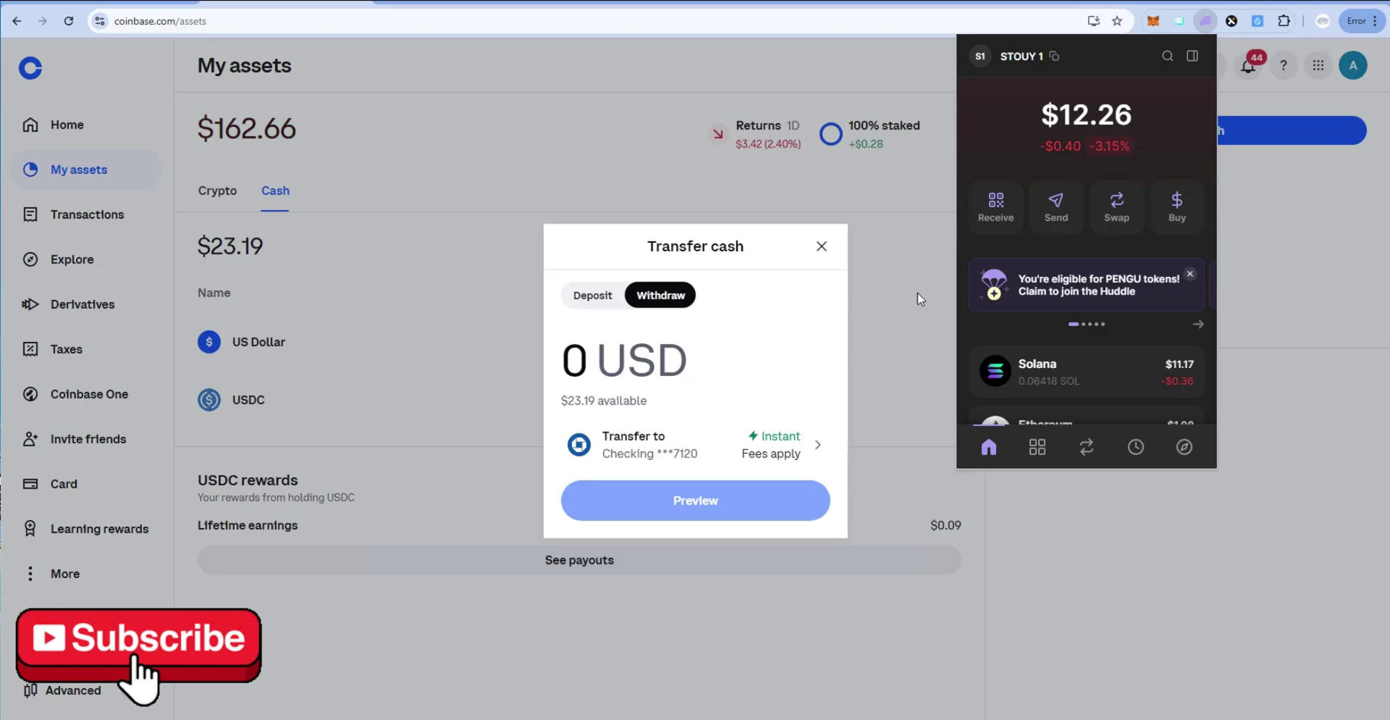
scroll(1081, 251, "down", 1)
scroll(1087, 250, "up", 1)
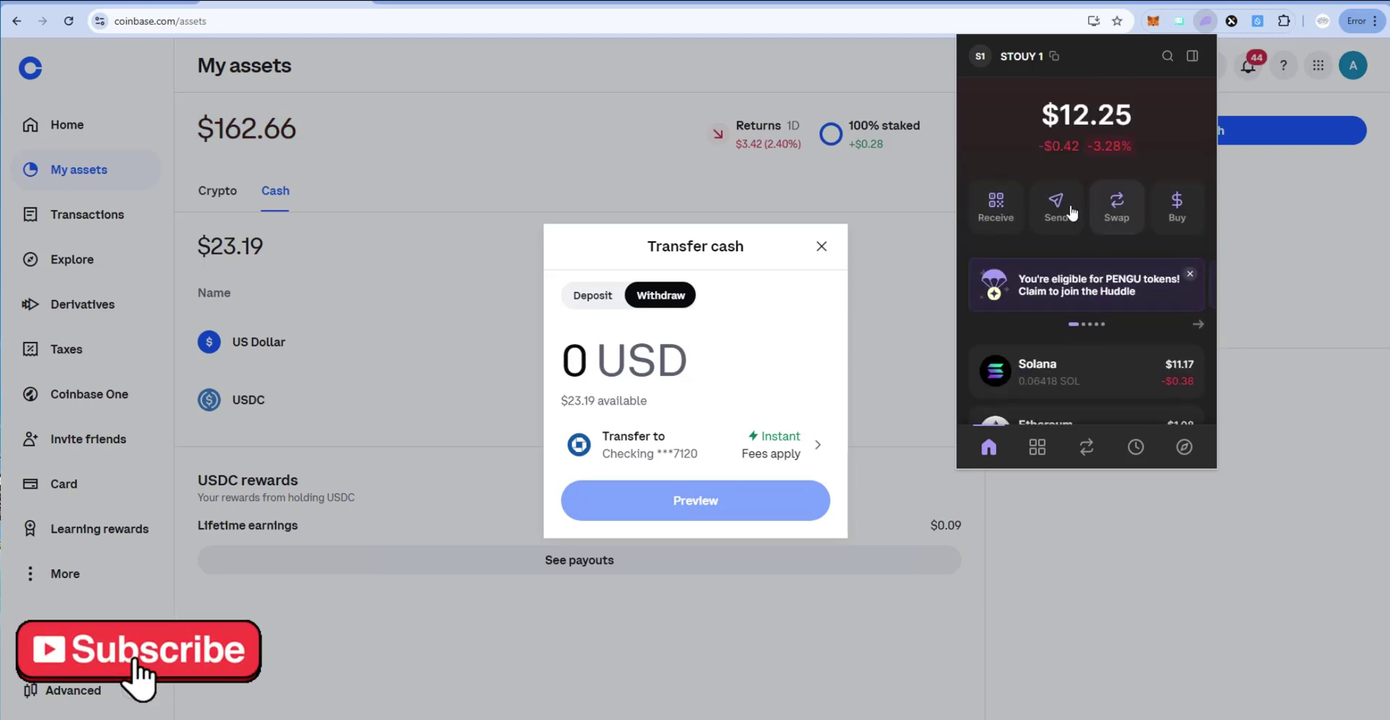